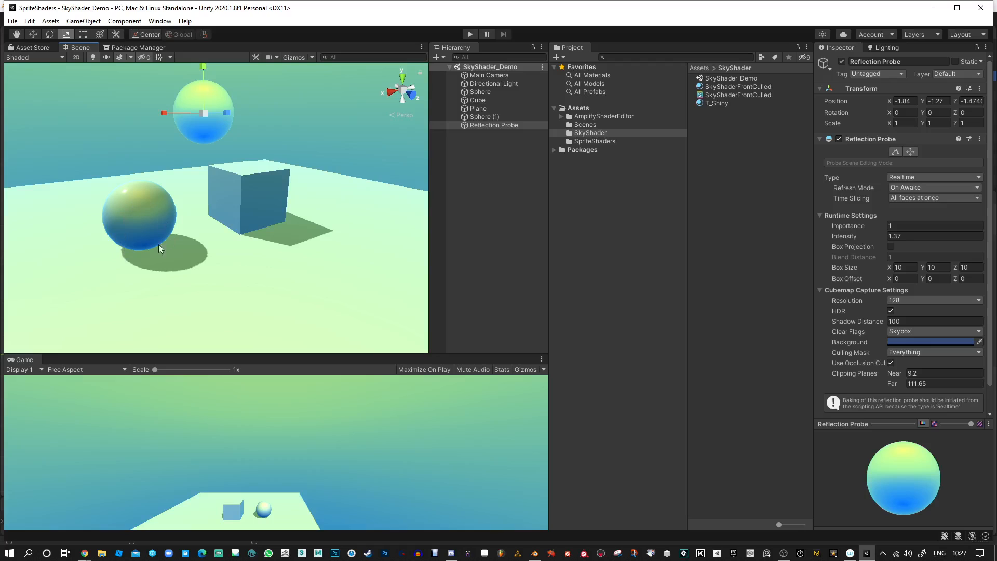
- Examine the gradient sky and its reflections on the sphere and cube from several angles and distances
{"action": "mouse_move", "coordinate": [235, 258]}
{"action": "left_mouse_down", "text": "alt"}
{"action": "mouse_move", "coordinate": [311, 245]}
{"action": "mouse_move", "coordinate": [331, 271]}
{"action": "mouse_move", "coordinate": [197, 258]}
{"action": "mouse_move", "coordinate": [276, 249]}
{"action": "mouse_move", "coordinate": [234, 265]}
{"action": "mouse_move", "coordinate": [254, 251]}
{"action": "left_mouse_up", "text": "alt"}
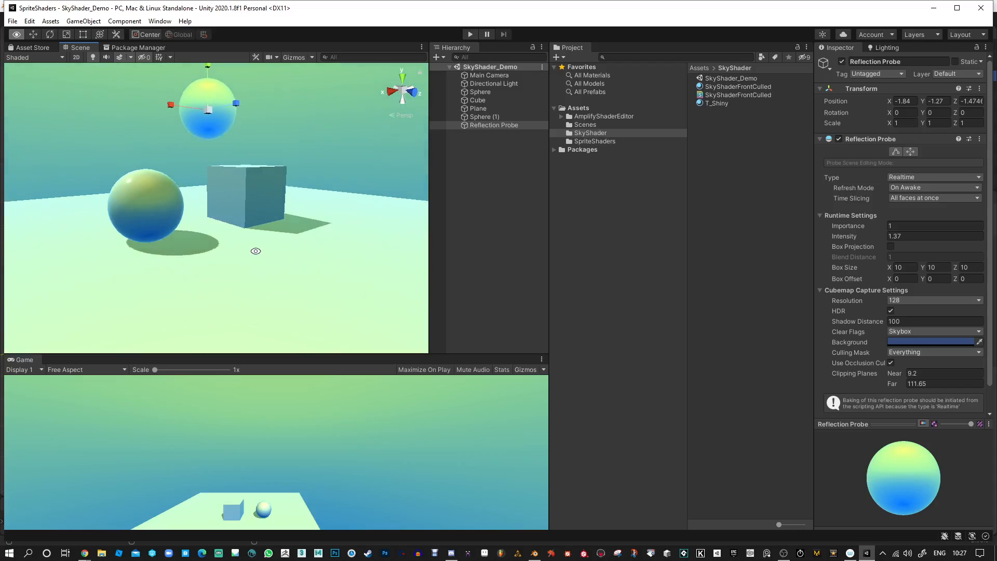
{"action": "left_click_drag", "start_coordinate": [286, 209], "coordinate": [166, 253], "text": "alt"}
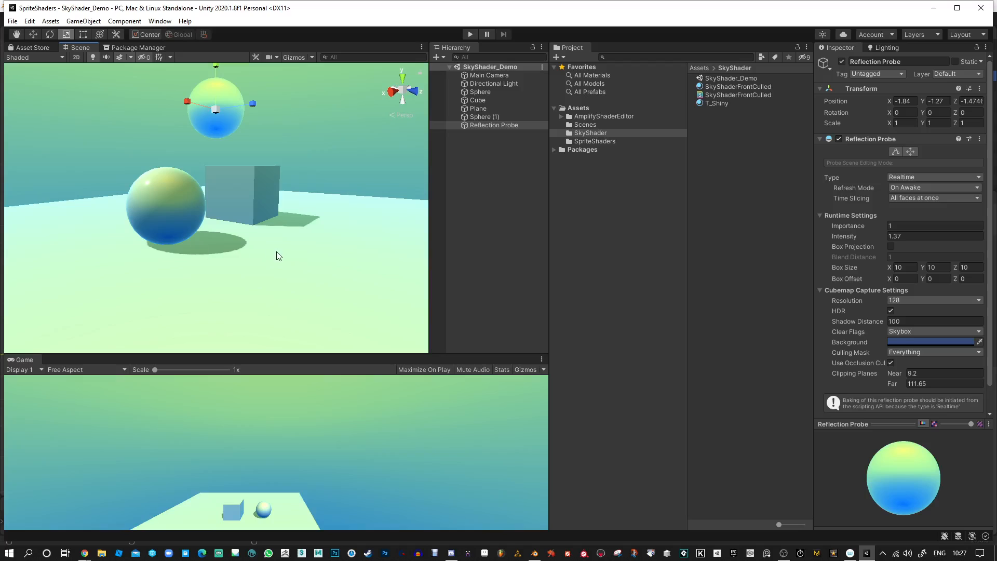
{"action": "left_click_drag", "start_coordinate": [279, 256], "coordinate": [259, 224], "text": "alt"}
{"action": "right_click_drag", "start_coordinate": [260, 223], "coordinate": [259, 133], "text": "alt"}
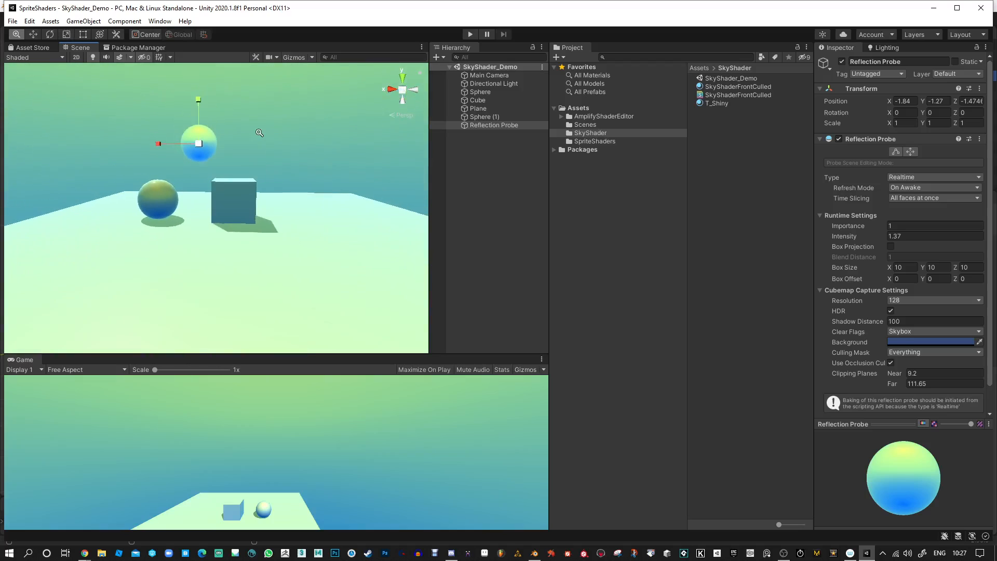
{"action": "left_click_drag", "start_coordinate": [304, 191], "coordinate": [243, 226], "text": "alt"}
{"action": "middle_click_drag", "start_coordinate": [242, 225], "coordinate": [294, 179], "text": "alt"}
{"action": "right_click_drag", "start_coordinate": [293, 180], "coordinate": [290, 271], "text": "alt"}
{"action": "left_click_drag", "start_coordinate": [290, 271], "coordinate": [236, 262], "text": "alt"}
{"action": "right_click_drag", "start_coordinate": [237, 262], "coordinate": [322, 203], "text": "alt"}
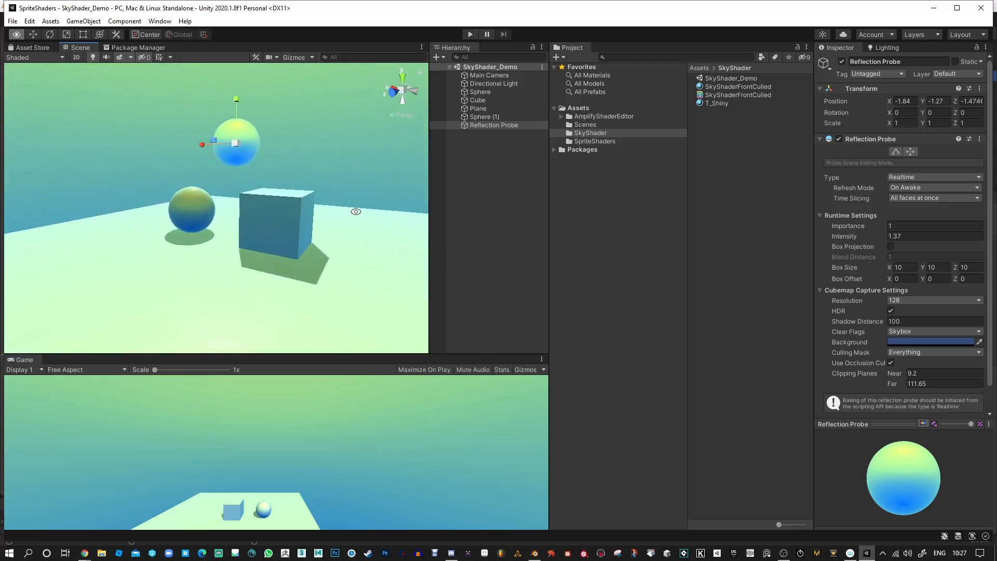
{"action": "left_click_drag", "start_coordinate": [322, 202], "coordinate": [303, 213], "text": "alt"}
{"action": "right_click_drag", "start_coordinate": [348, 160], "coordinate": [345, 180], "text": "alt"}
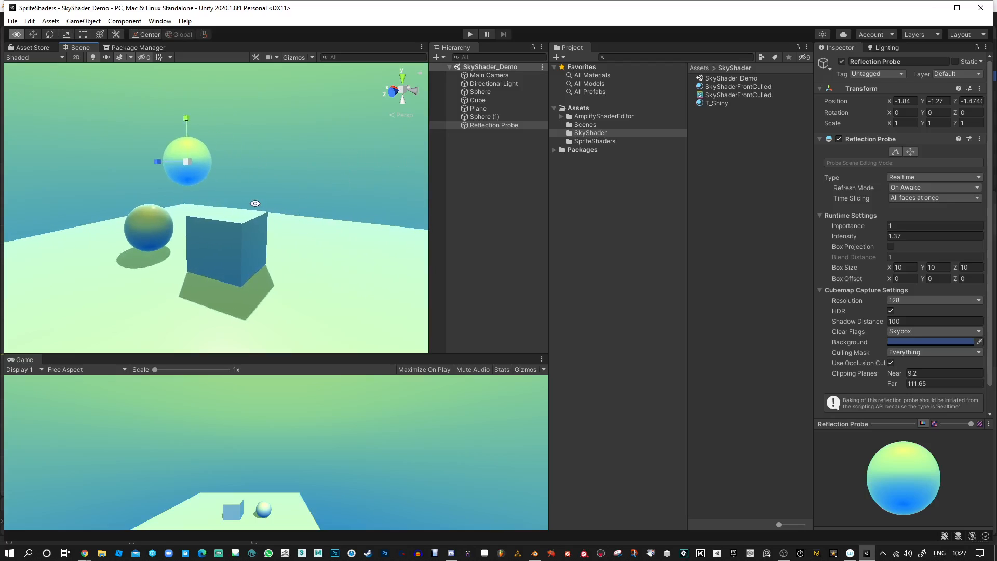
{"action": "left_click_drag", "start_coordinate": [255, 203], "coordinate": [290, 197], "text": "alt"}
{"action": "key", "text": "r"}
{"action": "left_click_drag", "start_coordinate": [375, 187], "coordinate": [286, 189], "text": "alt"}
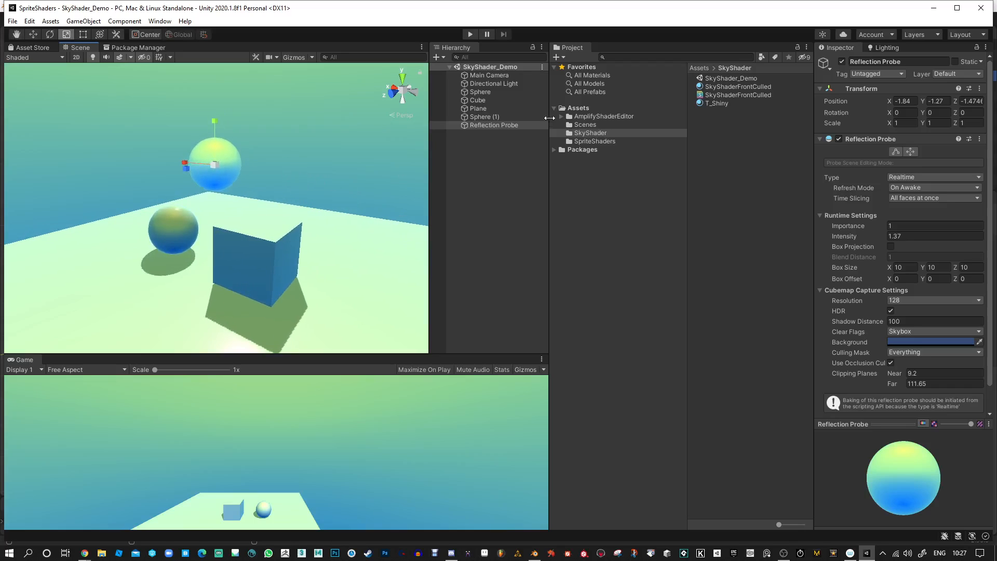
- Duplicate the SkyShaderFrontCulled material and assign the copy to the sky sphere surrounding the scene
{"action": "left_click", "coordinate": [740, 86]}
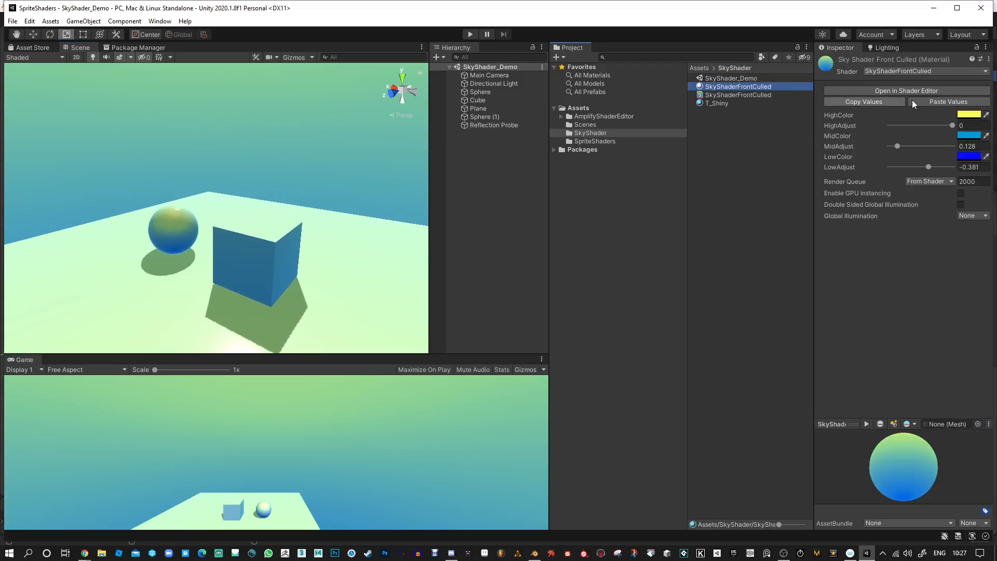
{"action": "right_click", "coordinate": [725, 91]}
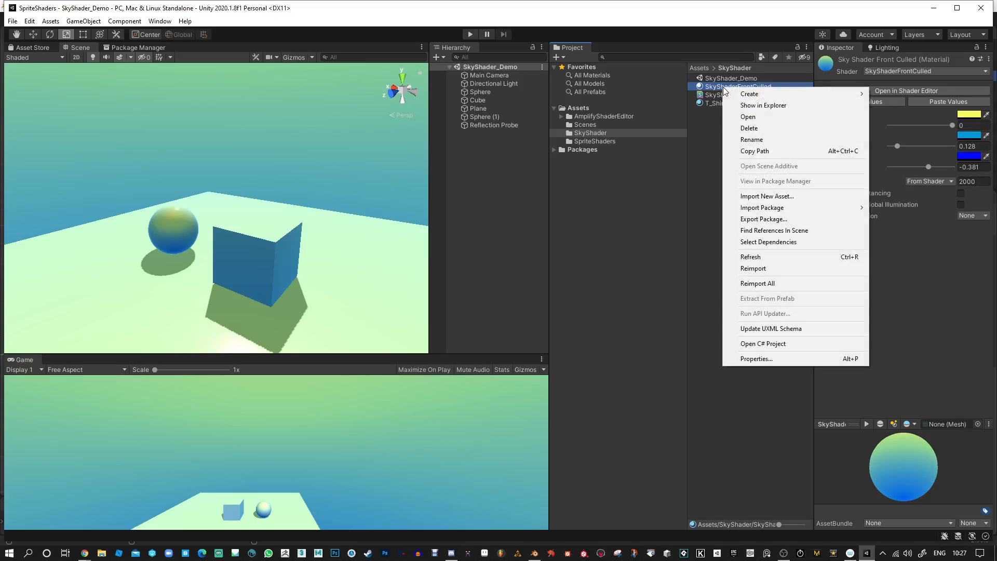
{"action": "left_click", "coordinate": [721, 117]}
{"action": "key", "text": "ctrl+d"}
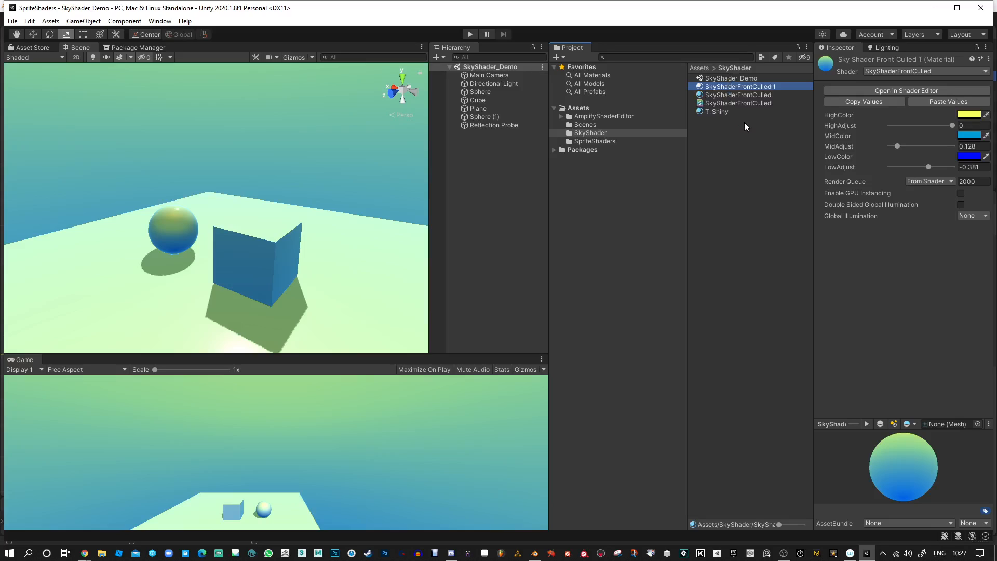
{"action": "left_click_drag", "start_coordinate": [748, 90], "coordinate": [301, 113]}
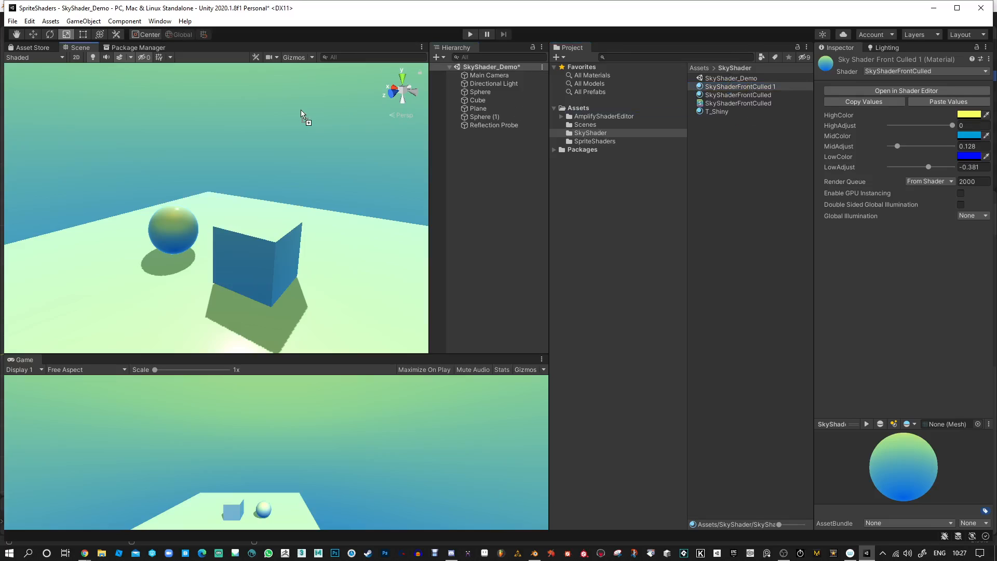
- Set the HighColor of the SkyShaderFrontCulled 1 material to red, FF1600
{"action": "left_click_drag", "start_coordinate": [313, 150], "coordinate": [354, 99], "text": "alt"}
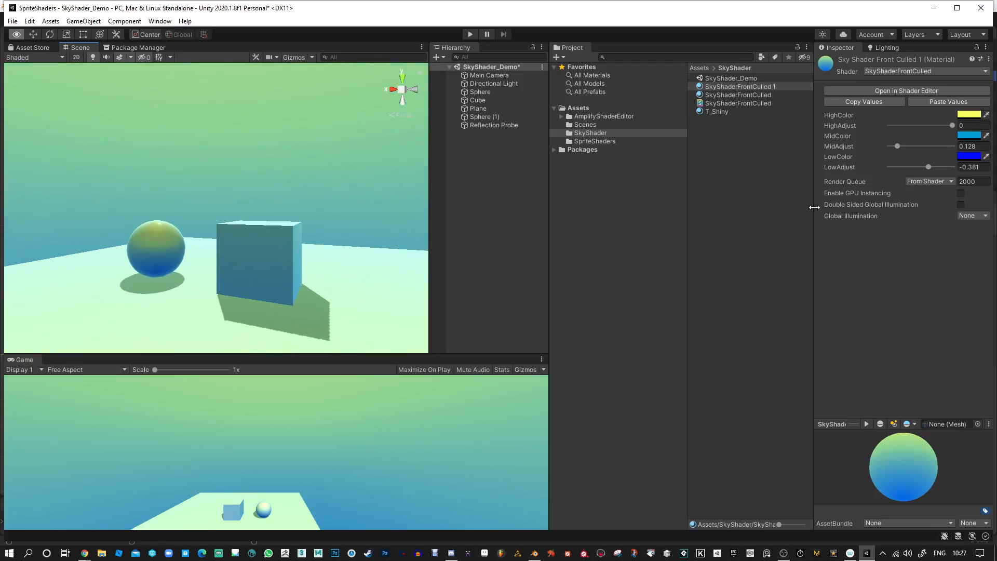
{"action": "left_click", "coordinate": [968, 115]}
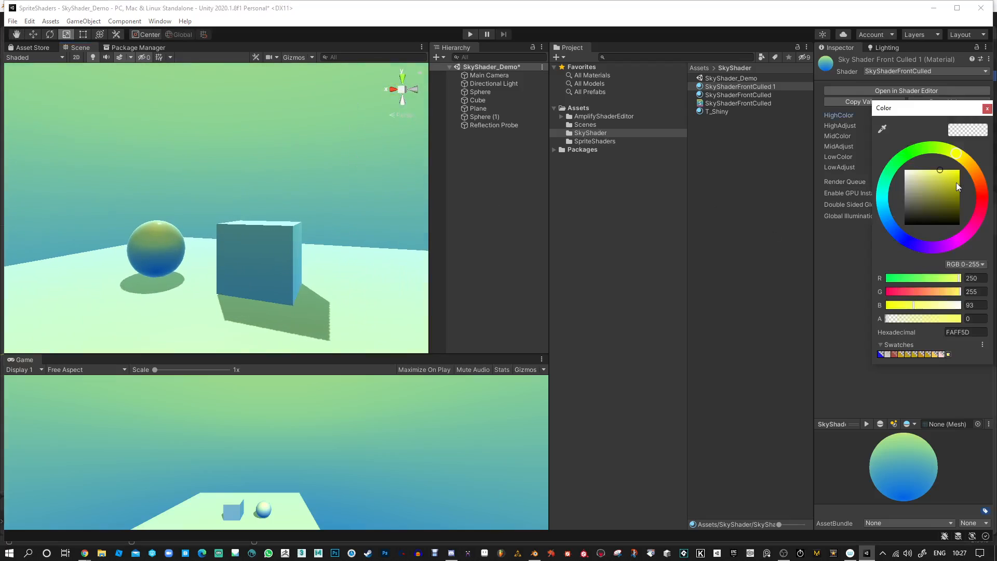
{"action": "left_click", "coordinate": [970, 166]}
{"action": "mouse_move", "coordinate": [973, 167]}
{"action": "left_mouse_down"}
{"action": "mouse_move", "coordinate": [982, 193]}
{"action": "mouse_move", "coordinate": [961, 179]}
{"action": "mouse_move", "coordinate": [968, 169]}
{"action": "left_mouse_up"}
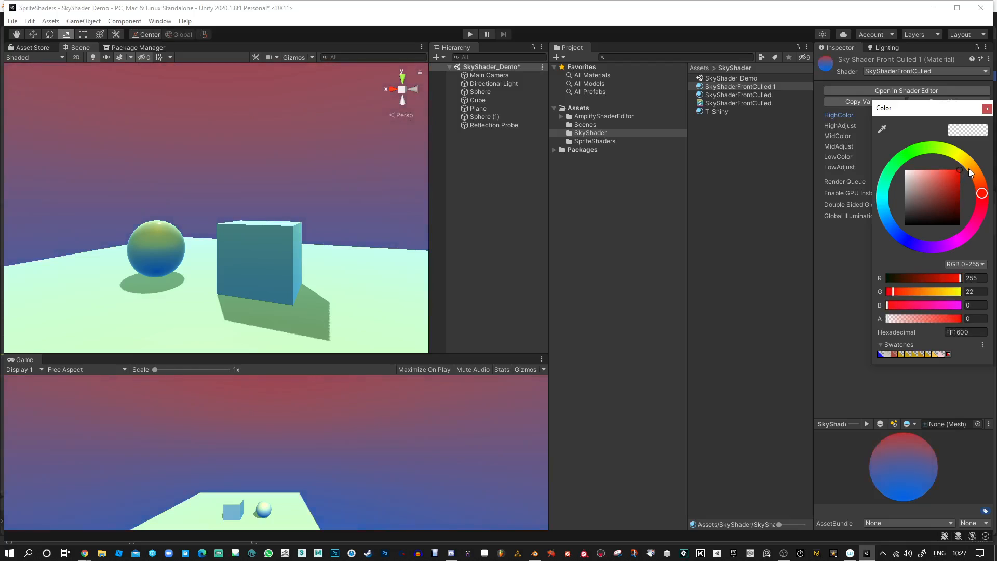
{"action": "left_click", "coordinate": [987, 109]}
- Set the MidColor of the SkyShaderFrontCulled 1 material to dark red, 5A2928
{"action": "left_click", "coordinate": [969, 135]}
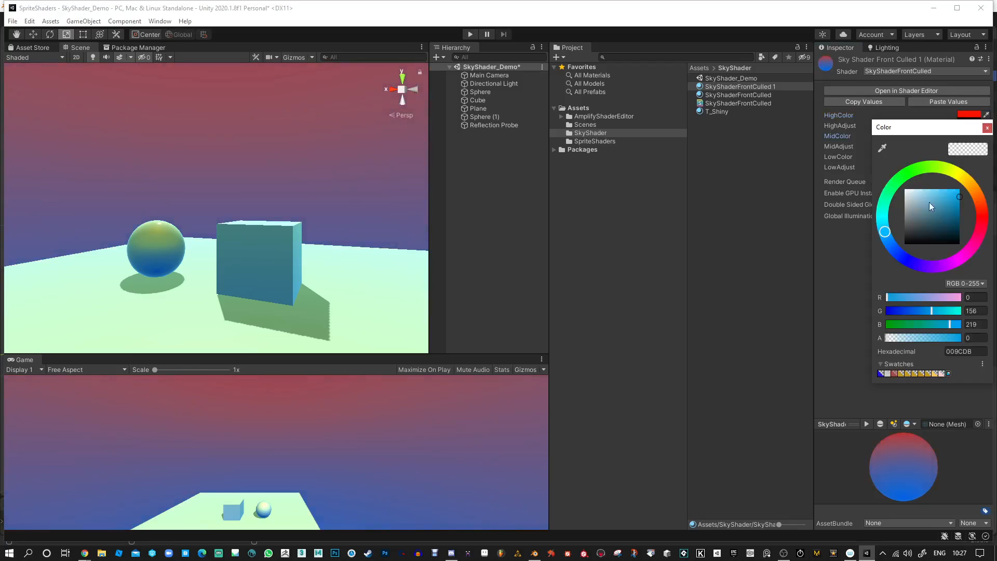
{"action": "left_click", "coordinate": [981, 217]}
{"action": "left_click_drag", "start_coordinate": [939, 220], "coordinate": [934, 230]}
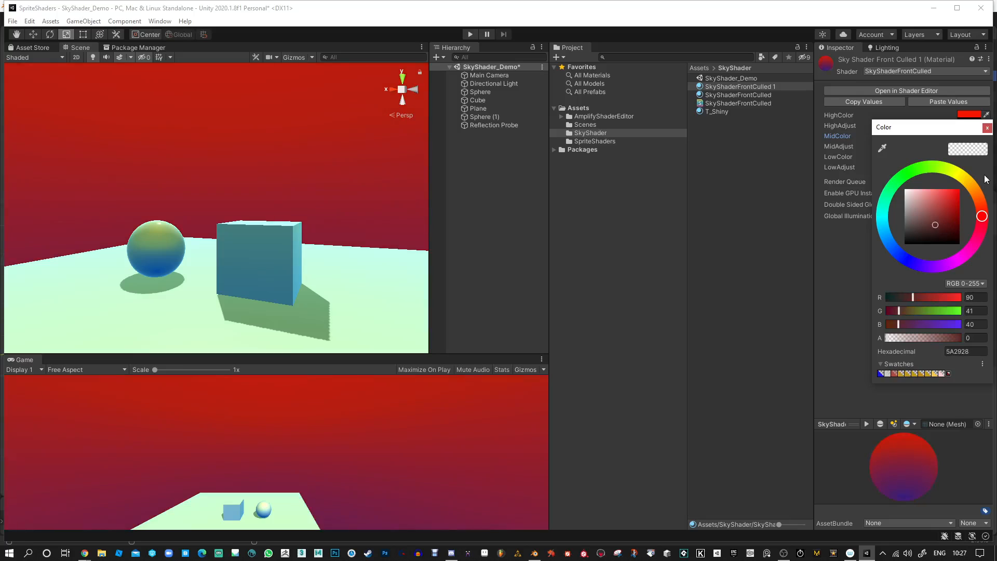
{"action": "left_click", "coordinate": [987, 129]}
- Set the LowColor of the SkyShaderFrontCulled 1 material to off-white, EEEEEE
{"action": "left_click", "coordinate": [970, 157]}
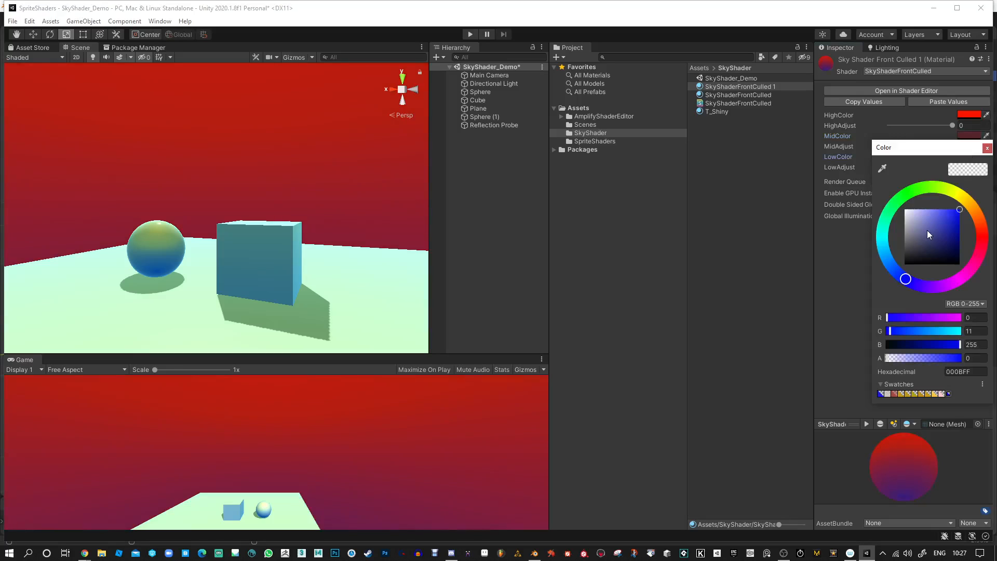
{"action": "mouse_move", "coordinate": [929, 235]}
{"action": "left_mouse_down"}
{"action": "mouse_move", "coordinate": [898, 220]}
{"action": "mouse_move", "coordinate": [902, 212]}
{"action": "left_mouse_up"}
{"action": "left_click", "coordinate": [986, 149]}
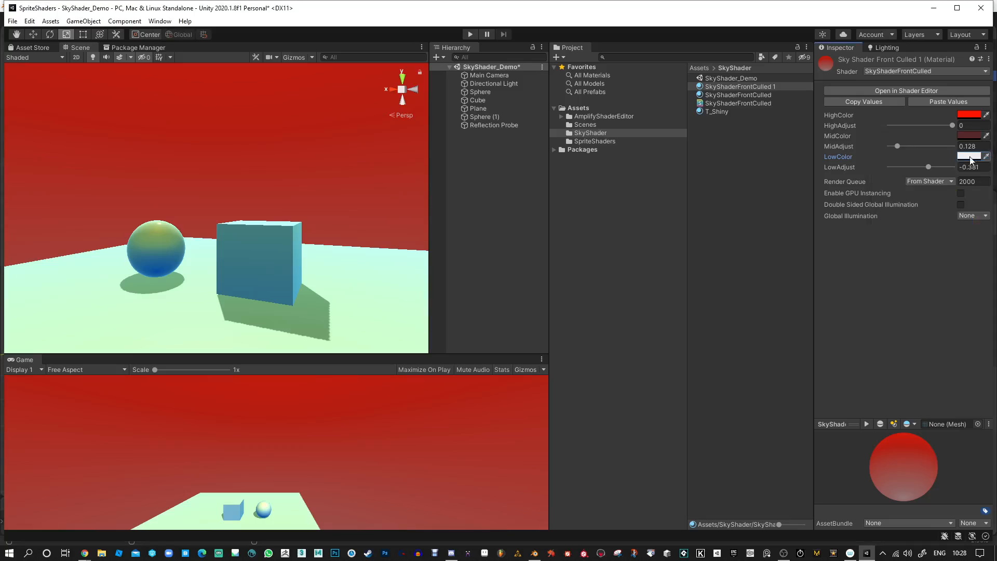
- Set the sky material's MidAdjust to 0.665 and LowAdjust to -0.232, keeping HighAdjust at 0
{"action": "mouse_move", "coordinate": [929, 167]}
{"action": "left_mouse_down"}
{"action": "mouse_move", "coordinate": [948, 165]}
{"action": "mouse_move", "coordinate": [895, 144]}
{"action": "mouse_move", "coordinate": [942, 147]}
{"action": "mouse_move", "coordinate": [899, 126]}
{"action": "mouse_move", "coordinate": [955, 124]}
{"action": "left_mouse_up"}
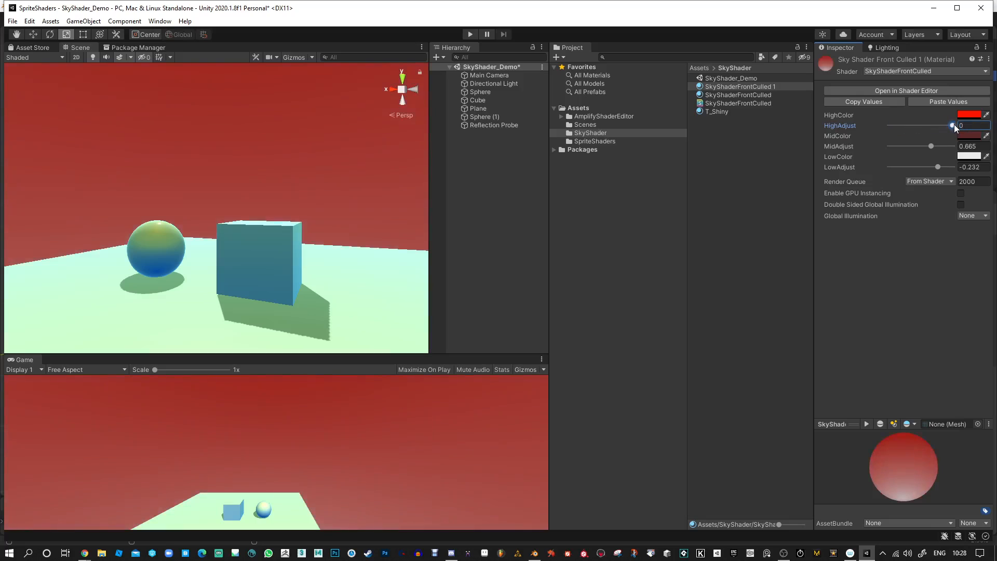
{"action": "left_click_drag", "start_coordinate": [315, 197], "coordinate": [357, 167], "text": "alt"}
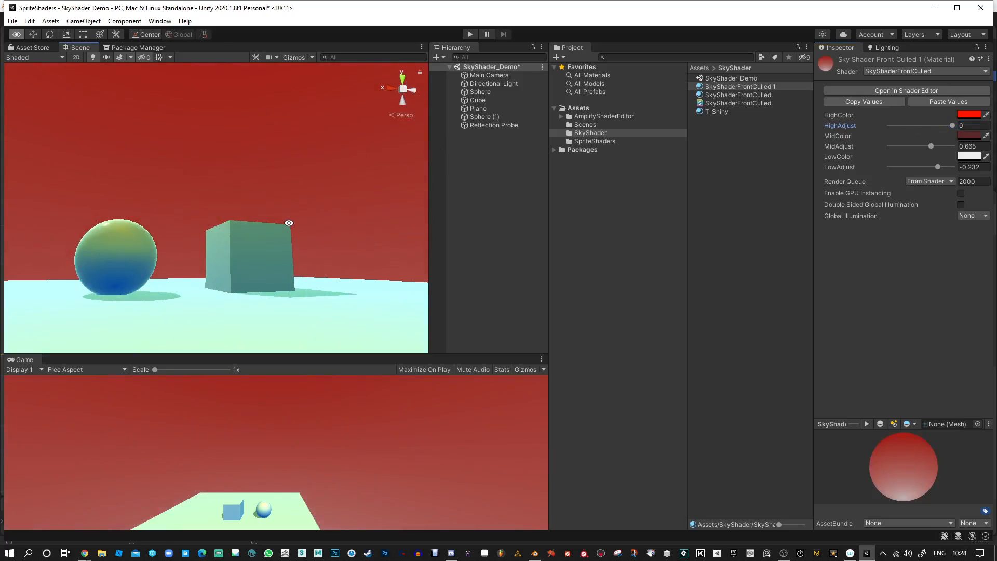
{"action": "left_click_drag", "start_coordinate": [288, 223], "coordinate": [394, 229], "text": "alt"}
- Change the MidColor of the SkyShaderFrontCulled 1 material to a medium green
{"action": "left_click", "coordinate": [969, 136]}
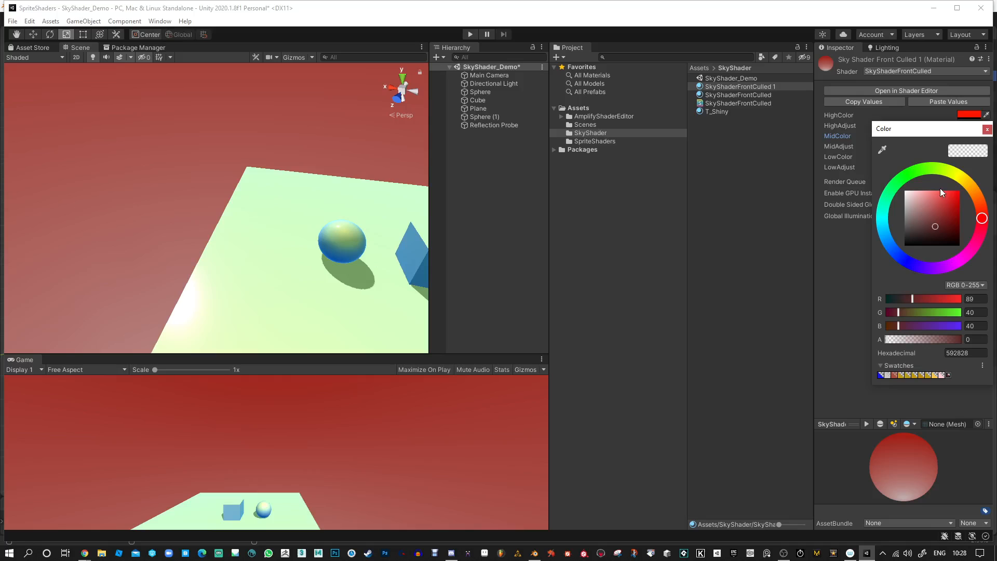
{"action": "left_click_drag", "start_coordinate": [950, 171], "coordinate": [928, 167]}
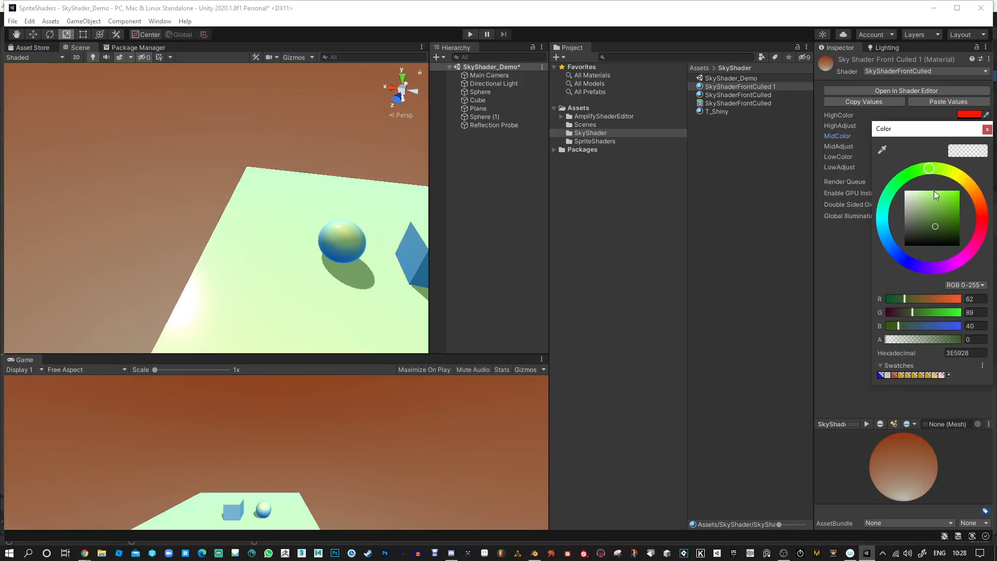
{"action": "left_click_drag", "start_coordinate": [941, 203], "coordinate": [941, 213]}
{"action": "left_click_drag", "start_coordinate": [244, 240], "coordinate": [171, 273], "text": "alt"}
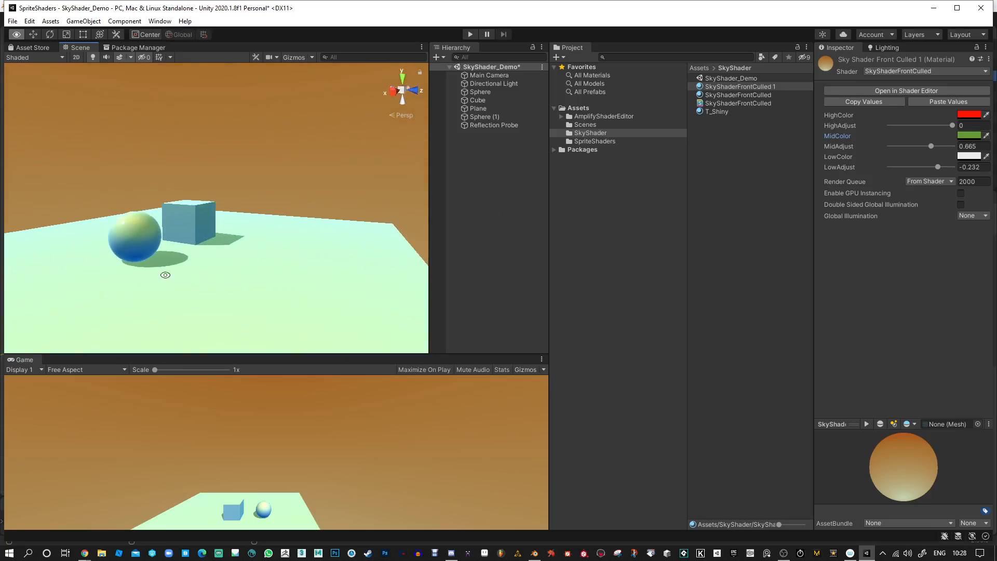
- Change the LowColor of the SkyShaderFrontCulled 1 material to saturated blue, 0026FF
{"action": "left_click", "coordinate": [968, 156]}
{"action": "left_click", "coordinate": [957, 196]}
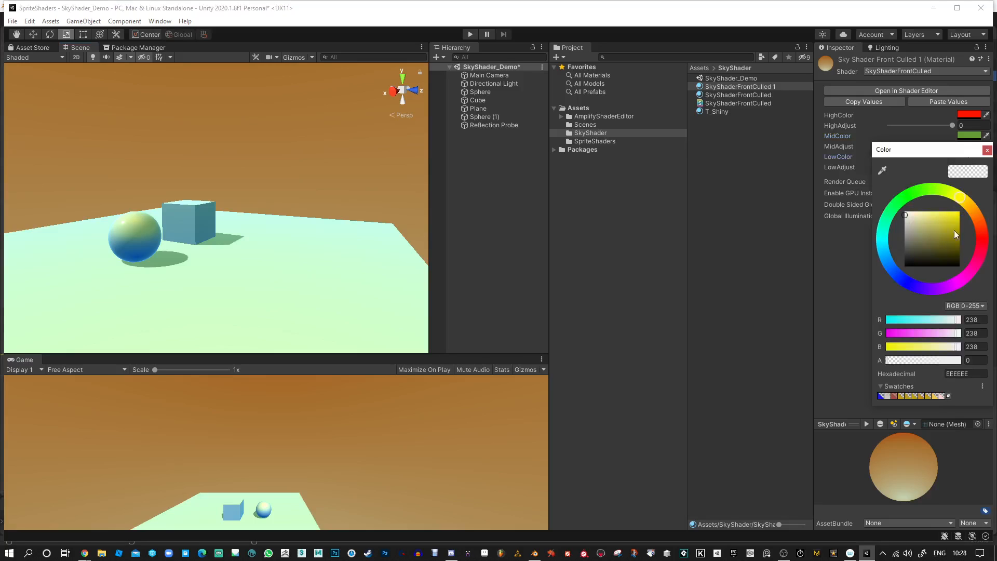
{"action": "mouse_move", "coordinate": [955, 229]}
{"action": "left_mouse_down"}
{"action": "mouse_move", "coordinate": [973, 206]}
{"action": "mouse_move", "coordinate": [981, 248]}
{"action": "mouse_move", "coordinate": [858, 254]}
{"action": "mouse_move", "coordinate": [901, 278]}
{"action": "left_mouse_up"}
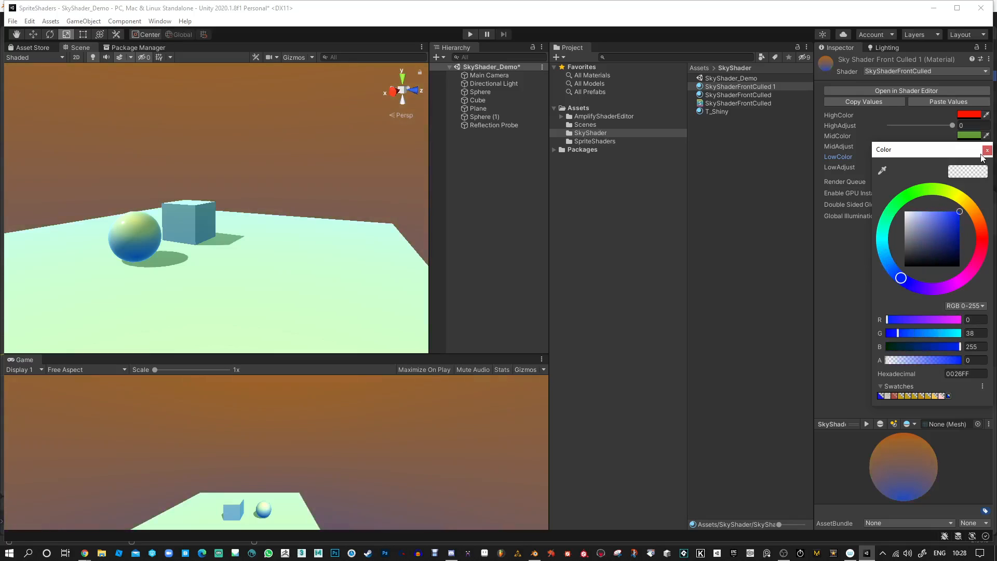
{"action": "left_click", "coordinate": [986, 150]}
- Change the sky material's HighColor to bright light blue, and set HighAdjust to -0.537, MidAdjust to 0.702 and LowAdjust to about -0.296
{"action": "left_click", "coordinate": [968, 116]}
{"action": "mouse_move", "coordinate": [978, 173]}
{"action": "left_mouse_down"}
{"action": "mouse_move", "coordinate": [939, 151]}
{"action": "mouse_move", "coordinate": [886, 158]}
{"action": "left_mouse_up"}
{"action": "left_click_drag", "start_coordinate": [889, 198], "coordinate": [887, 218]}
{"action": "left_click", "coordinate": [987, 106]}
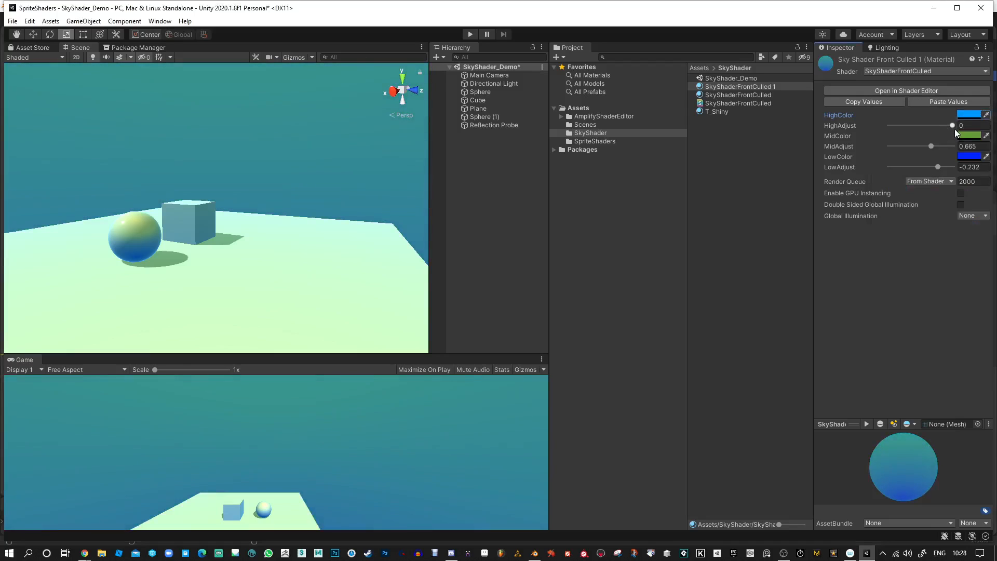
{"action": "left_click_drag", "start_coordinate": [930, 147], "coordinate": [933, 171]}
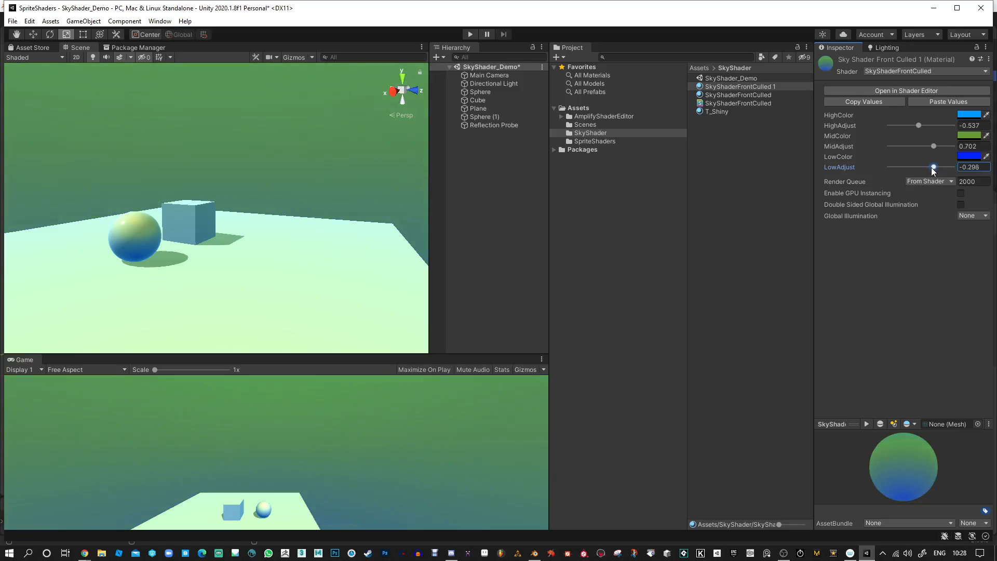
{"action": "left_click_drag", "start_coordinate": [322, 188], "coordinate": [494, 139], "text": "alt"}
- Disable and re-enable the Reflection Probe component so its capture refreshes with the new sky colours
{"action": "left_click", "coordinate": [494, 124]}
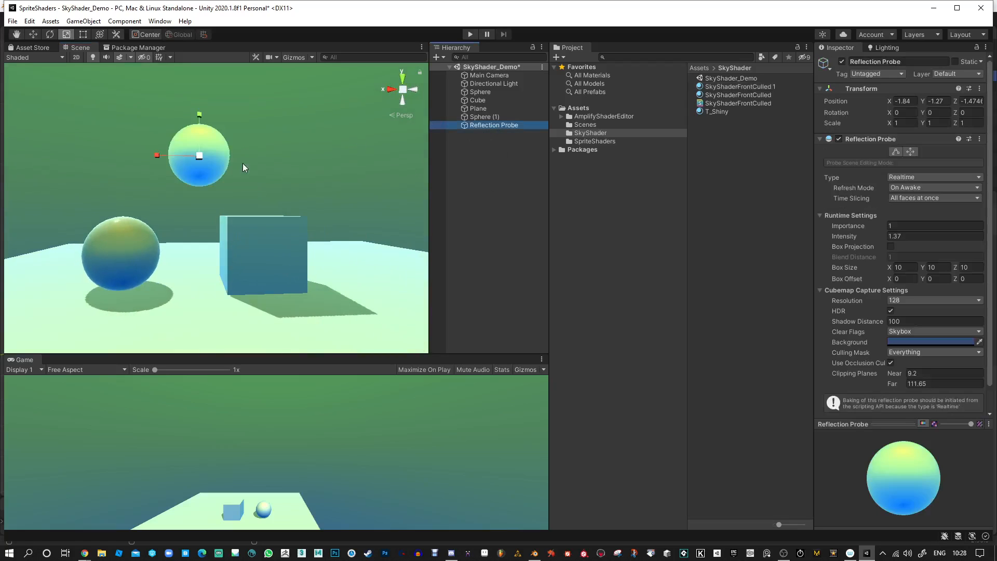
{"action": "left_click_drag", "start_coordinate": [243, 168], "coordinate": [291, 176], "text": "alt"}
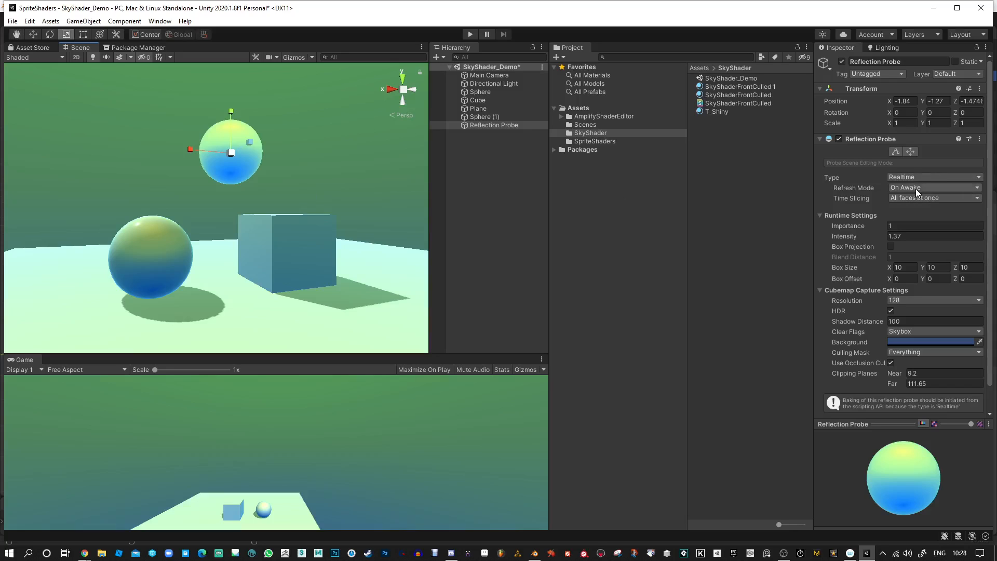
{"action": "left_click_drag", "start_coordinate": [273, 150], "coordinate": [336, 190], "text": "alt"}
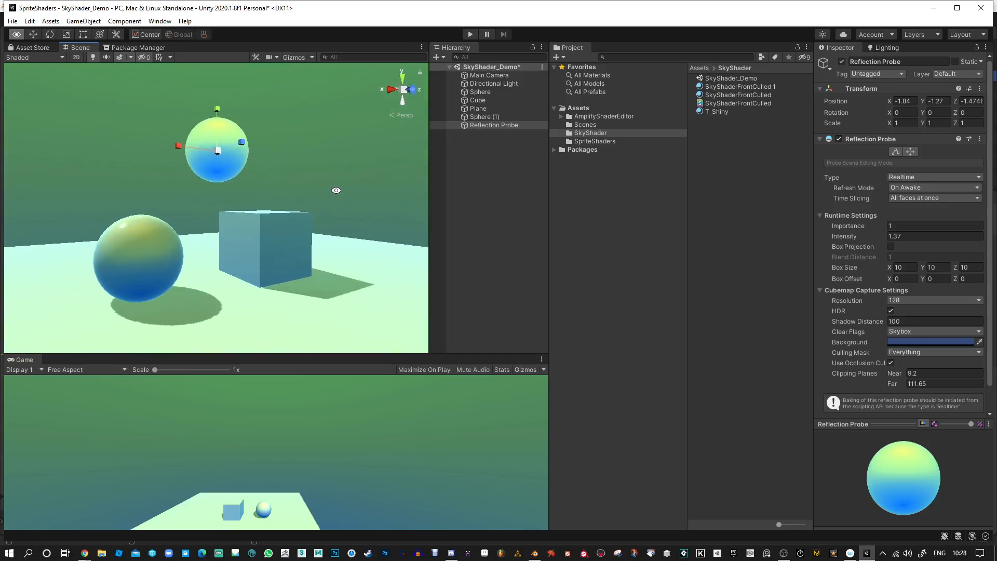
{"action": "left_click", "coordinate": [839, 139]}
{"action": "left_click", "coordinate": [839, 138]}
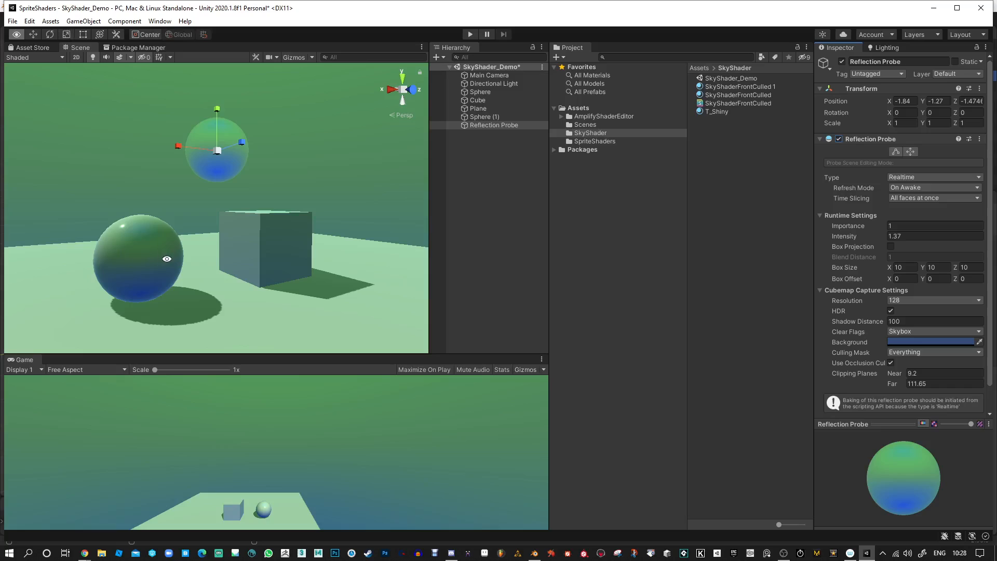
{"action": "left_click_drag", "start_coordinate": [164, 258], "coordinate": [198, 253], "text": "alt"}
- Try a Near clipping plane of 0.75 on the Reflection Probe, and settle on 7.47
{"action": "scroll", "coordinate": [908, 376], "scroll_direction": "down", "scroll_amount": 1}
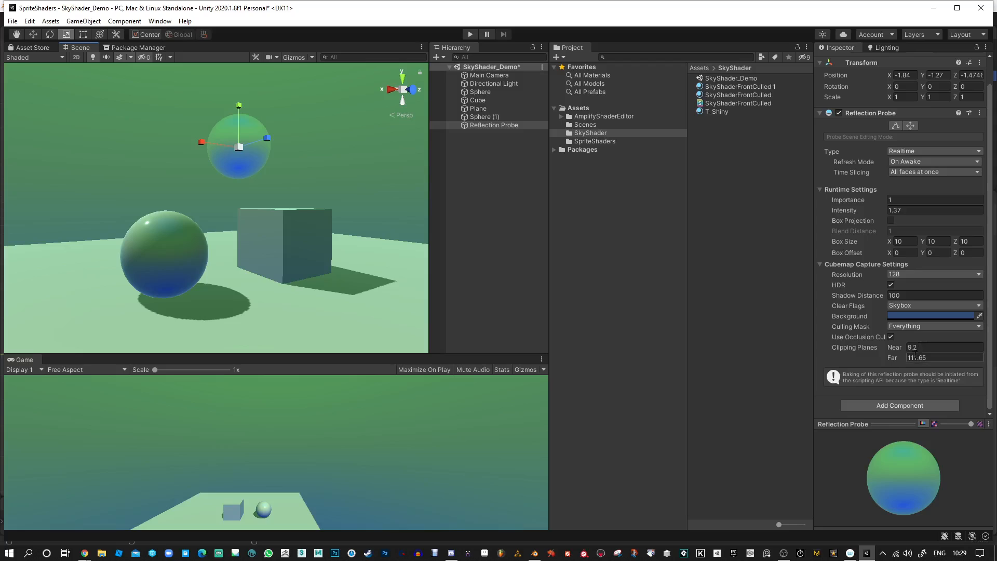
{"action": "left_click_drag", "start_coordinate": [896, 348], "coordinate": [779, 350]}
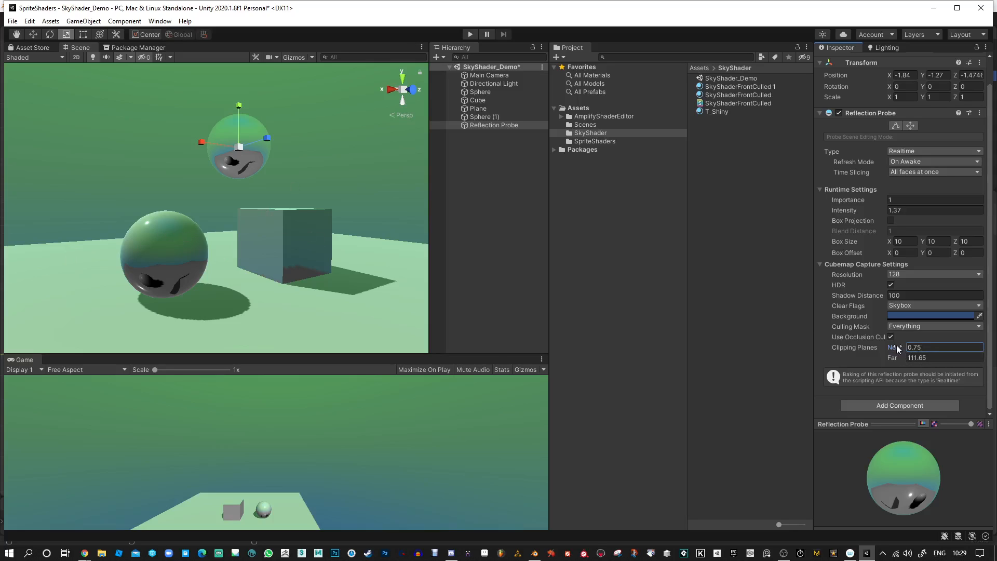
{"action": "left_click_drag", "start_coordinate": [886, 347], "coordinate": [904, 349]}
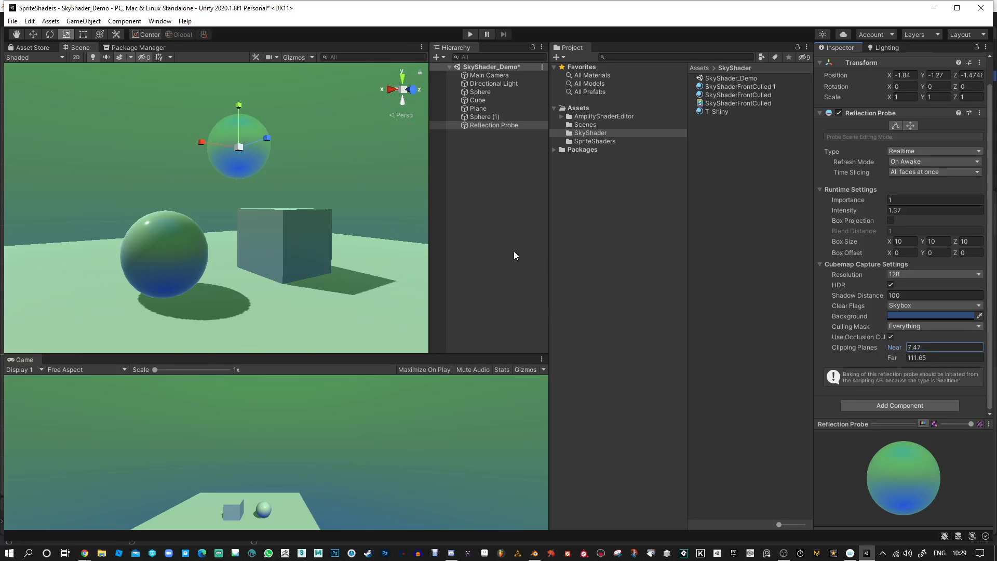
{"action": "mouse_move", "coordinate": [312, 178]}
{"action": "left_mouse_down", "text": "alt"}
{"action": "mouse_move", "coordinate": [289, 216]}
{"action": "mouse_move", "coordinate": [322, 189]}
{"action": "mouse_move", "coordinate": [320, 175]}
{"action": "left_mouse_up", "text": "alt"}
- Set the Reflection Probe's Far clipping plane to 101.35
{"action": "left_click", "coordinate": [893, 359]}
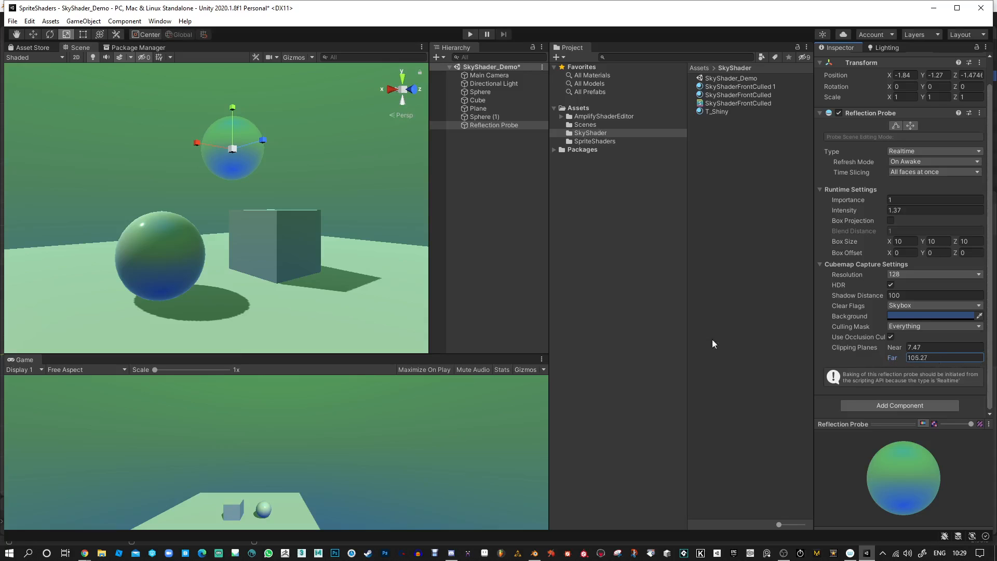
{"action": "left_click_drag", "start_coordinate": [712, 340], "coordinate": [707, 339]}
{"action": "scroll", "coordinate": [301, 242], "scroll_direction": "down", "scroll_amount": 20}
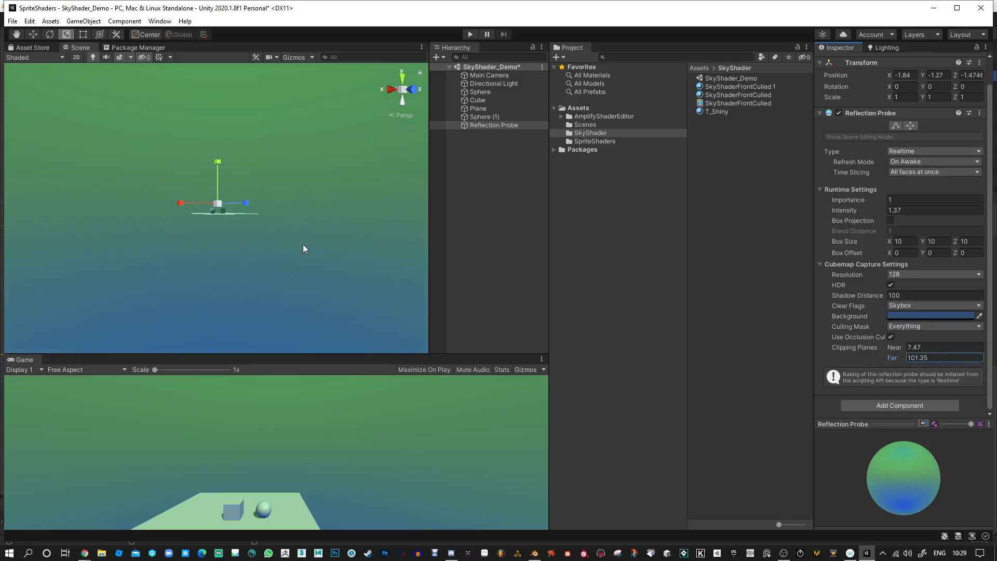
- Shrink the large sky sphere in the scene and delete it
{"action": "left_click", "coordinate": [323, 206]}
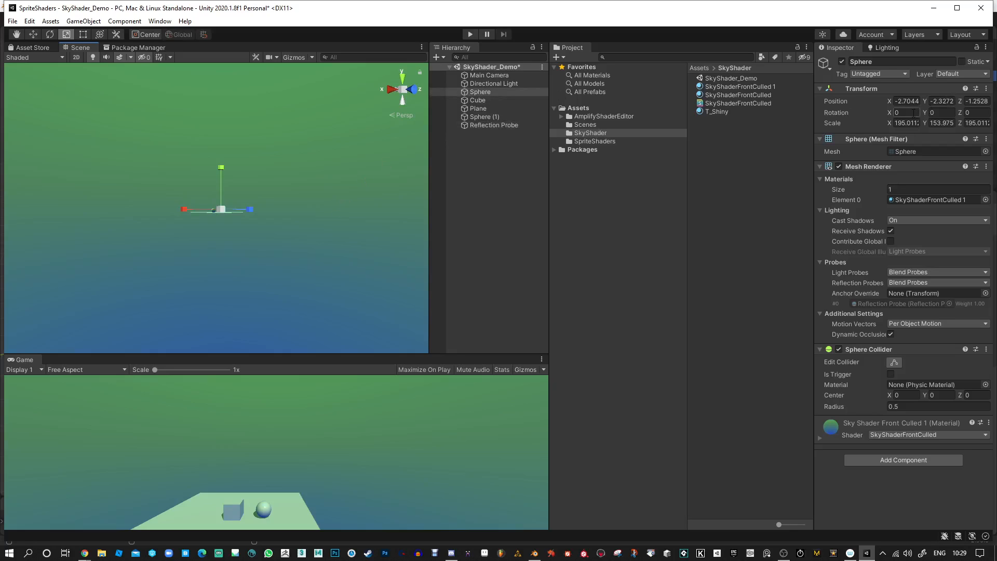
{"action": "left_click_drag", "start_coordinate": [221, 209], "coordinate": [187, 217]}
{"action": "left_click_drag", "start_coordinate": [309, 164], "coordinate": [306, 213], "text": "alt"}
{"action": "right_click_drag", "start_coordinate": [307, 213], "coordinate": [310, 141], "text": "alt"}
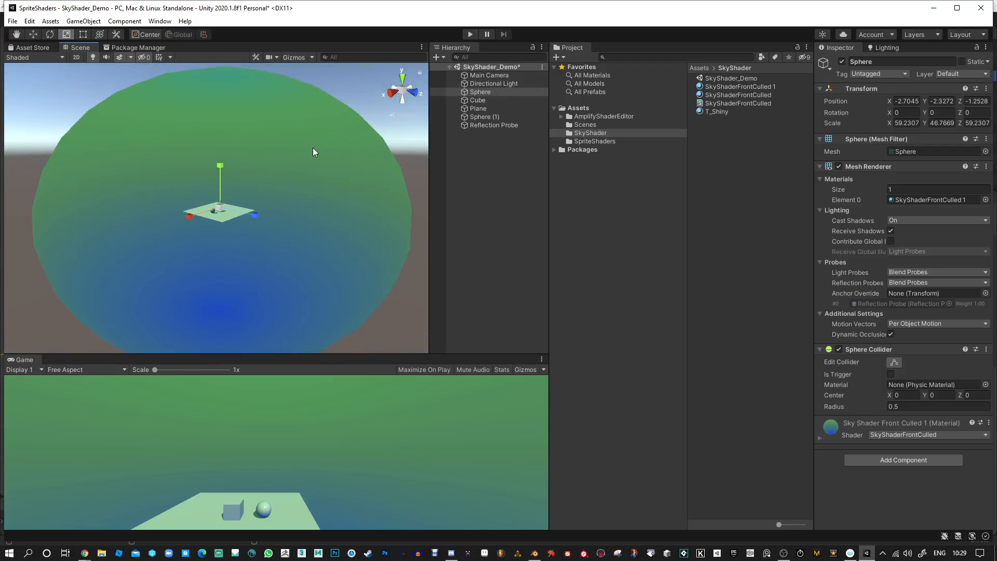
{"action": "key", "text": "Delete"}
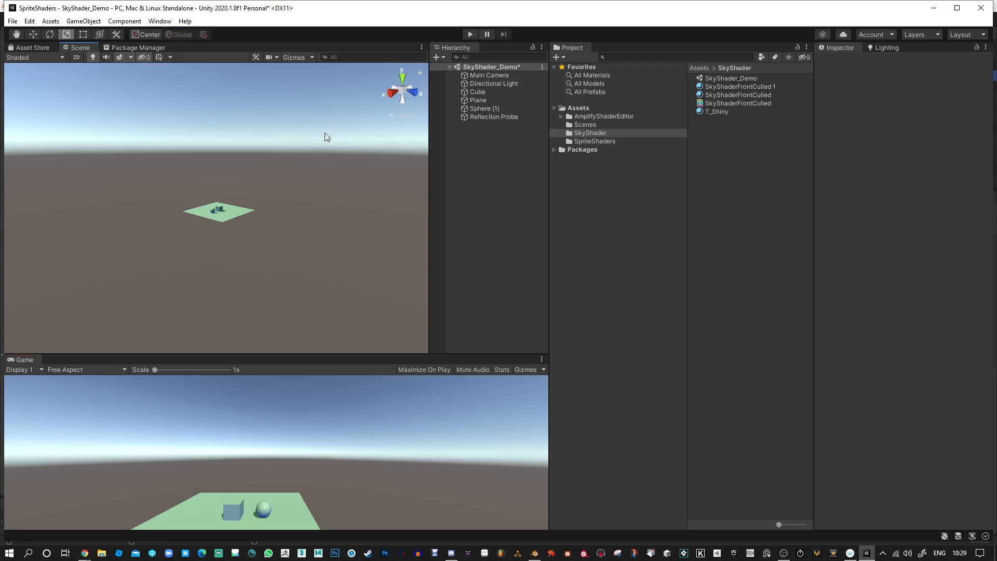
- Create a 3D sphere scaled uniformly to 16.114 and apply the SkyShaderFrontCulled 1 material to it
{"action": "scroll", "coordinate": [327, 137], "scroll_direction": "up", "scroll_amount": 3}
{"action": "left_click", "coordinate": [439, 57]}
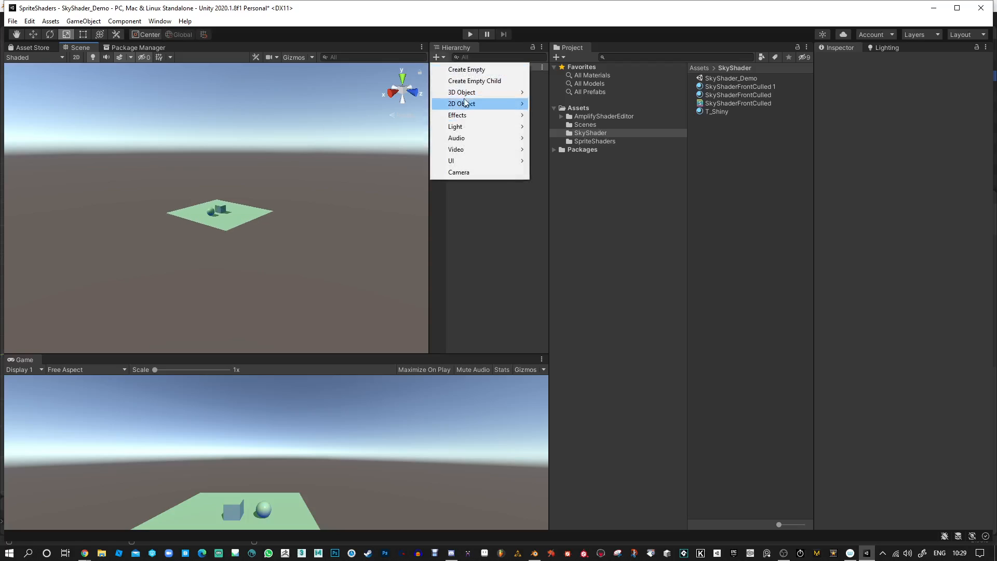
{"action": "mouse_move", "coordinate": [465, 92]}
{"action": "left_click", "coordinate": [548, 103]}
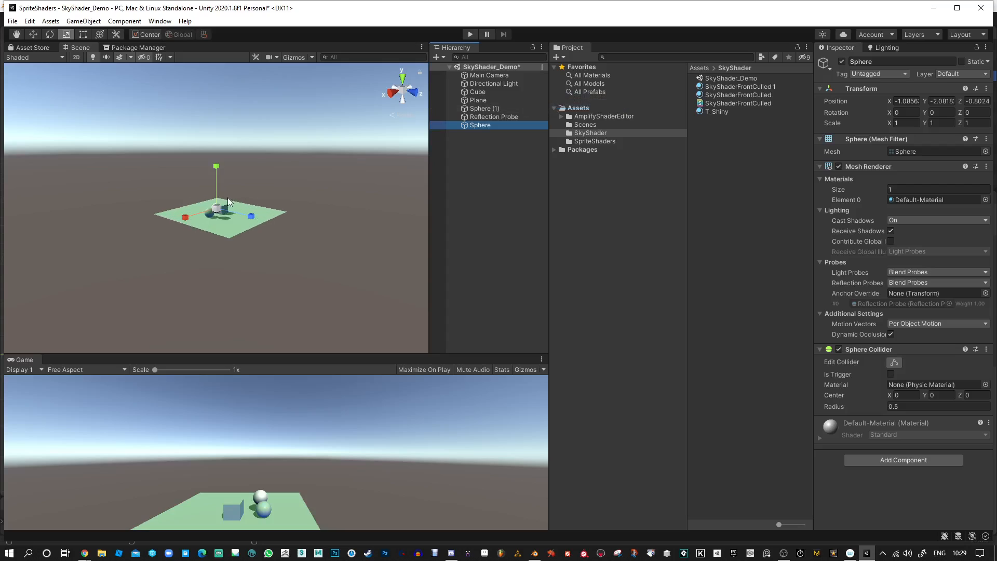
{"action": "left_click_drag", "start_coordinate": [227, 197], "coordinate": [590, 70]}
{"action": "left_click_drag", "start_coordinate": [727, 88], "coordinate": [318, 212]}
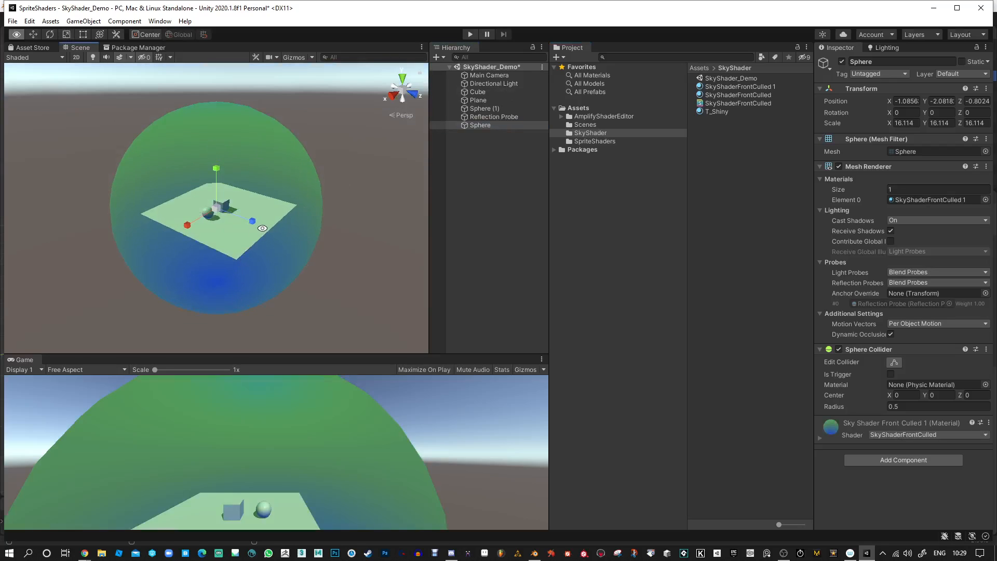
- Examine the gradient sky sphere from outside and inside, around the plane, cube and reflective ball
{"action": "right_click_drag", "start_coordinate": [229, 166], "coordinate": [291, 265], "text": "alt"}
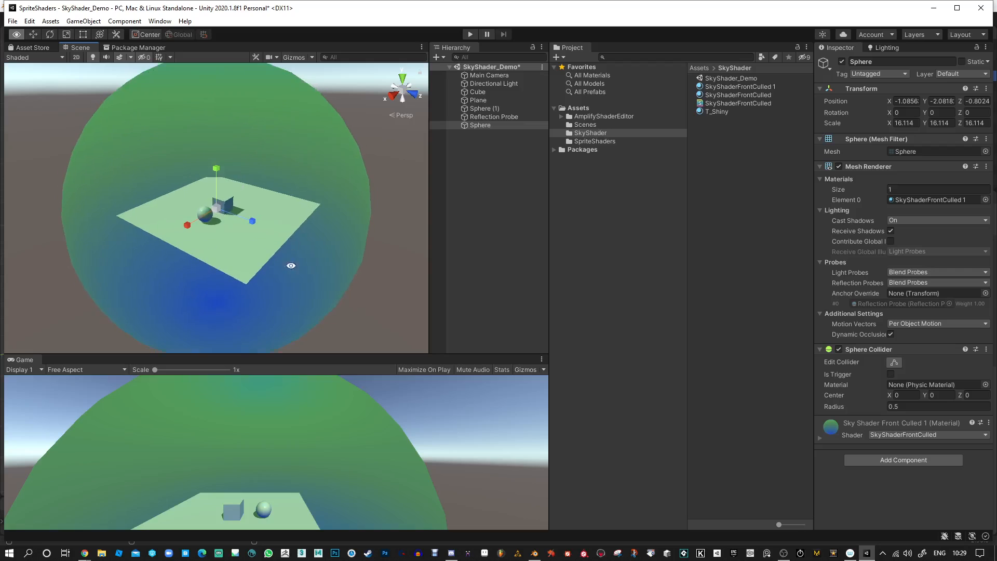
{"action": "left_click_drag", "start_coordinate": [269, 154], "coordinate": [347, 111], "text": "alt"}
{"action": "right_click_drag", "start_coordinate": [347, 111], "coordinate": [301, 101], "text": "alt"}
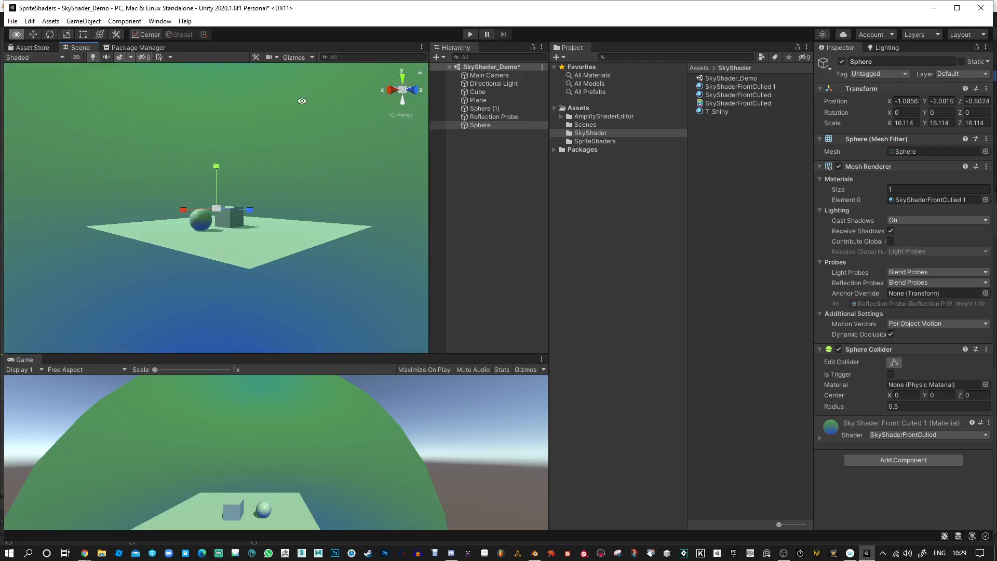
{"action": "left_click_drag", "start_coordinate": [301, 100], "coordinate": [275, 226], "text": "alt"}
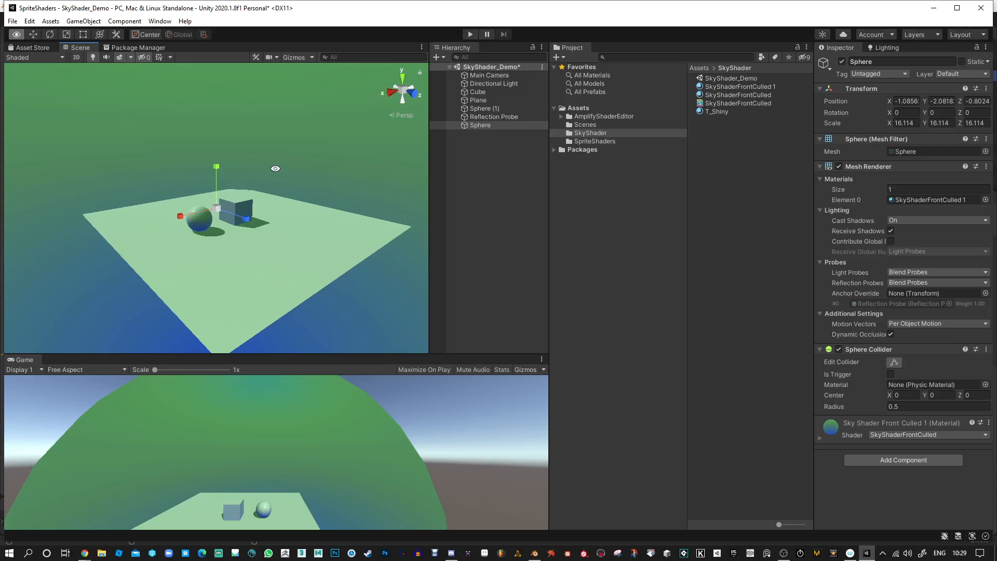
{"action": "right_click_drag", "start_coordinate": [276, 167], "coordinate": [279, 209], "text": "alt"}
{"action": "right_click_drag", "start_coordinate": [281, 156], "coordinate": [292, 244], "text": "alt"}
{"action": "right_click_drag", "start_coordinate": [316, 120], "coordinate": [327, 256], "text": "alt"}
{"action": "mouse_move", "coordinate": [328, 254]}
{"action": "left_mouse_down", "text": "alt"}
{"action": "mouse_move", "coordinate": [433, 228]}
{"action": "mouse_move", "coordinate": [459, 234]}
{"action": "mouse_move", "coordinate": [353, 247]}
{"action": "mouse_move", "coordinate": [366, 232]}
{"action": "left_mouse_up", "text": "alt"}
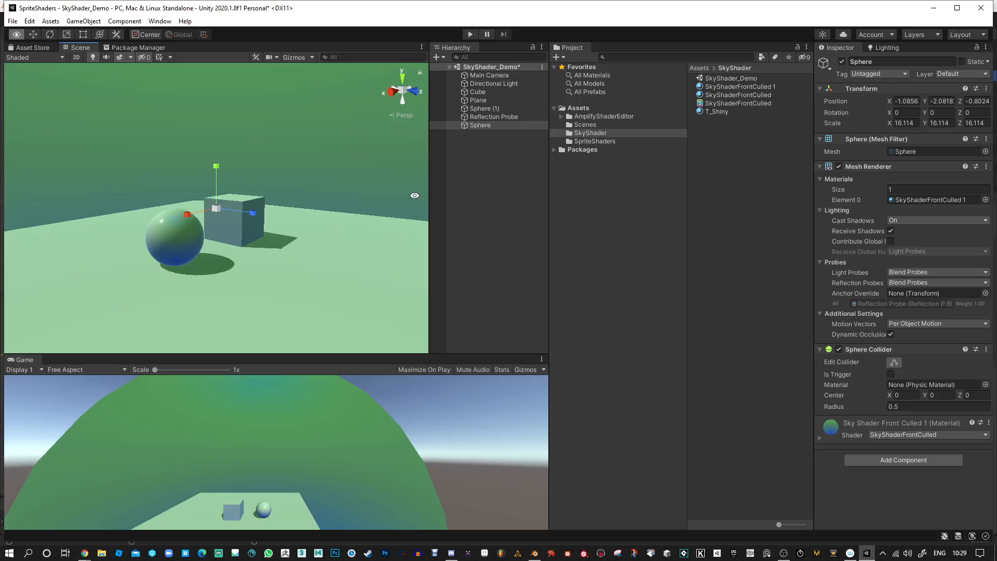
- Change the HighColor of the SkyShaderFrontCulled 1 material to black
{"action": "left_click", "coordinate": [740, 89]}
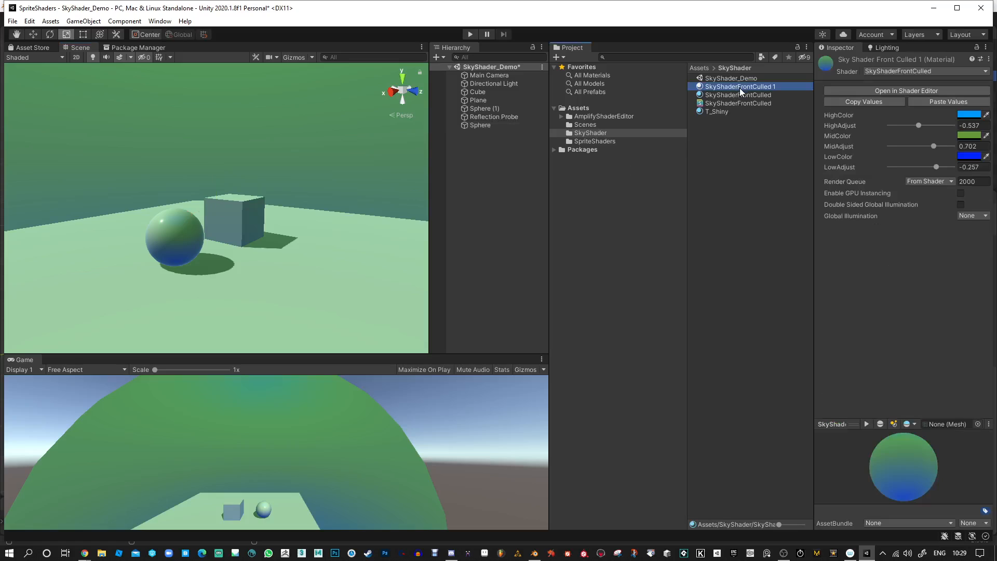
{"action": "left_click", "coordinate": [969, 115]}
{"action": "left_click_drag", "start_coordinate": [913, 213], "coordinate": [923, 225]}
{"action": "left_click", "coordinate": [987, 111]}
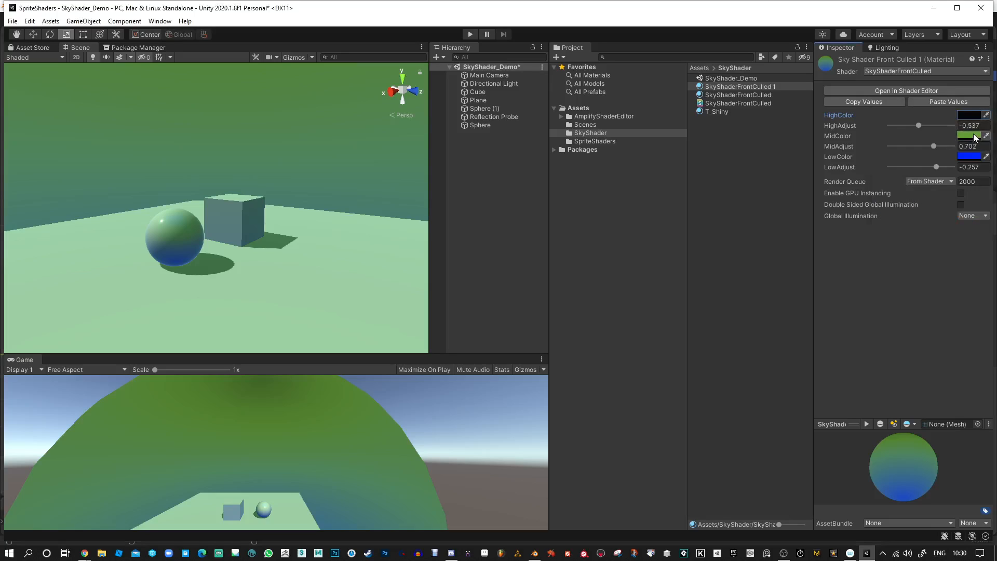
- Set the SkyShaderFrontCulled 1 material's MidColor to reddish brown 9C4737 and its LowColor to bright yellow
{"action": "left_click", "coordinate": [970, 136]}
{"action": "left_click", "coordinate": [981, 207]}
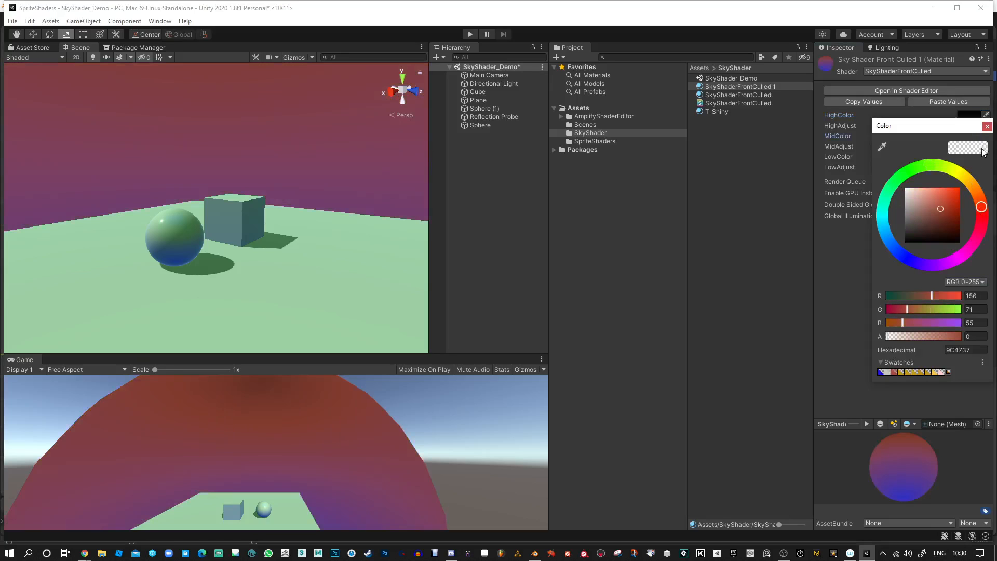
{"action": "left_click", "coordinate": [987, 126]}
{"action": "left_click", "coordinate": [969, 157]}
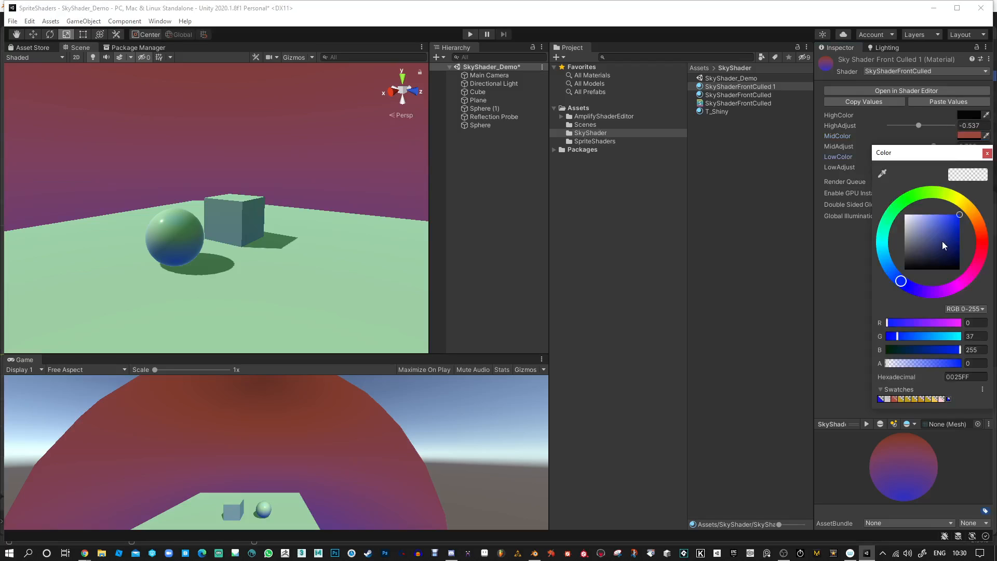
{"action": "left_click", "coordinate": [956, 197]}
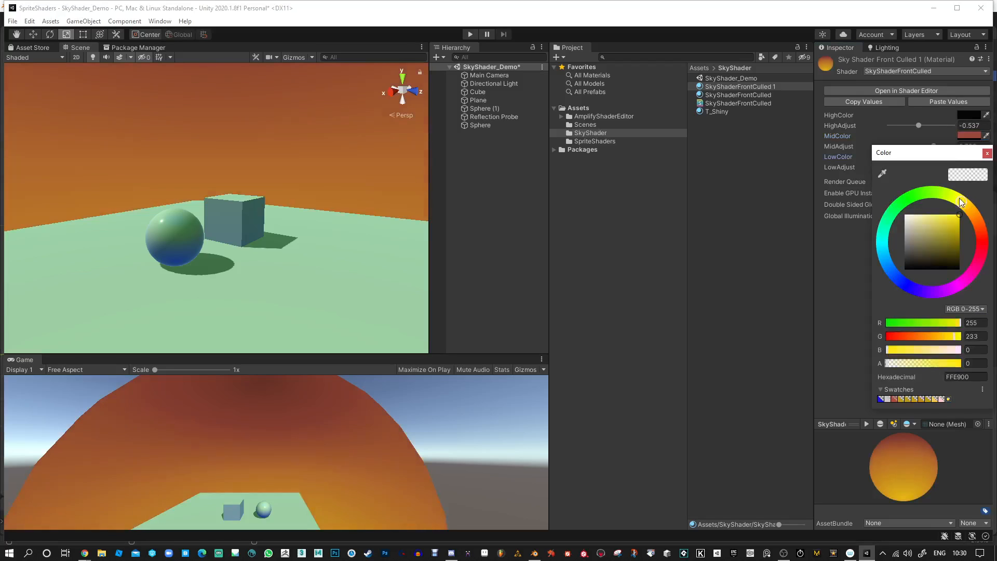
{"action": "left_click", "coordinate": [987, 153]}
- Set the SkyShaderFrontCulled 1 material's HighAdjust to -0.397, MidAdjust to 0.09 and LowAdjust to -0.421
{"action": "left_click_drag", "start_coordinate": [919, 126], "coordinate": [927, 164]}
{"action": "scroll", "coordinate": [364, 156], "scroll_direction": "down", "scroll_amount": 8}
{"action": "mouse_move", "coordinate": [239, 216]}
{"action": "left_mouse_down", "text": "alt"}
{"action": "mouse_move", "coordinate": [97, 188]}
{"action": "mouse_move", "coordinate": [247, 201]}
{"action": "left_mouse_up", "text": "alt"}
{"action": "scroll", "coordinate": [234, 277], "scroll_direction": "up", "scroll_amount": 8}
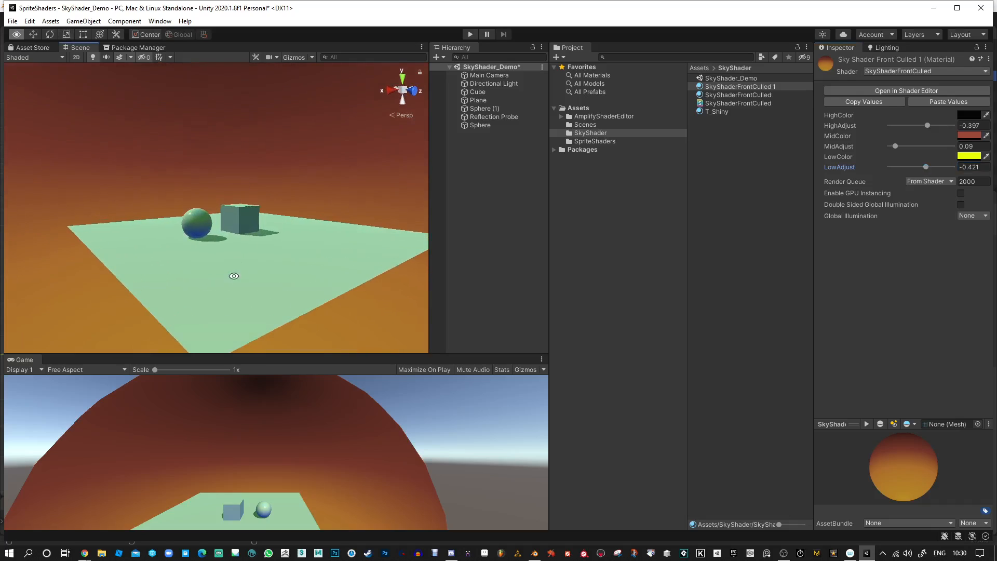
- Disable and re-enable the Reflection Probe component so it captures the orange and brown sky
{"action": "left_click", "coordinate": [495, 117]}
{"action": "left_click_drag", "start_coordinate": [329, 152], "coordinate": [317, 260], "text": "alt"}
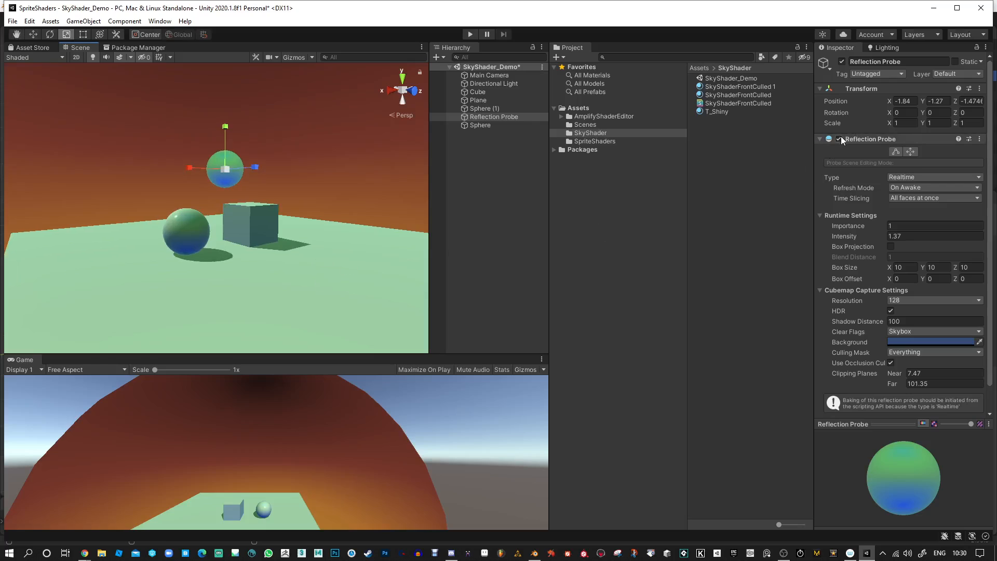
{"action": "left_click", "coordinate": [839, 139]}
{"action": "left_click", "coordinate": [839, 138]}
- Set the Reflection Probe's Far clipping plane to 120.2
{"action": "right_click_drag", "start_coordinate": [325, 193], "coordinate": [348, 243], "text": "alt"}
{"action": "left_click", "coordinate": [899, 384]}
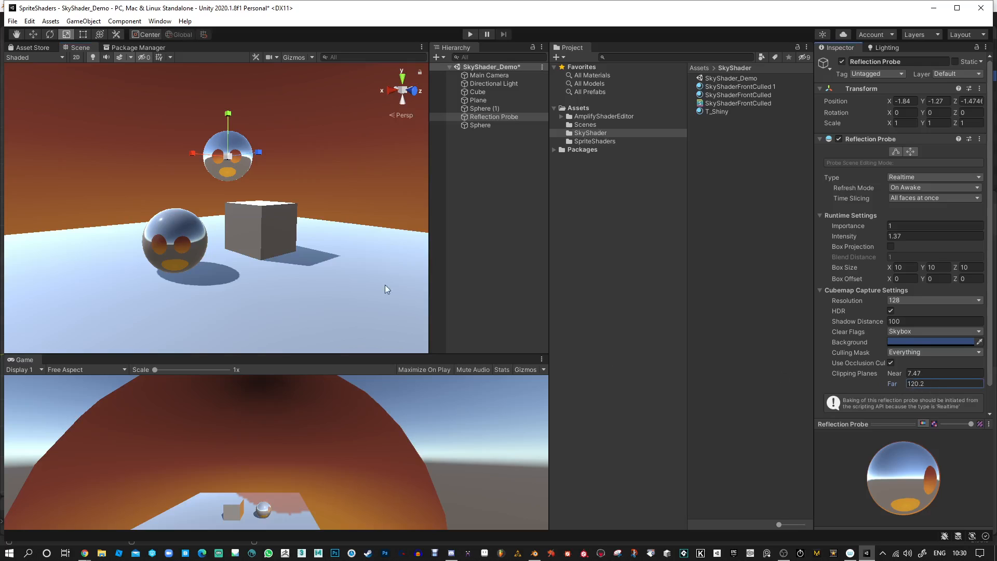
{"action": "scroll", "coordinate": [385, 284], "scroll_direction": "down", "scroll_amount": 5}
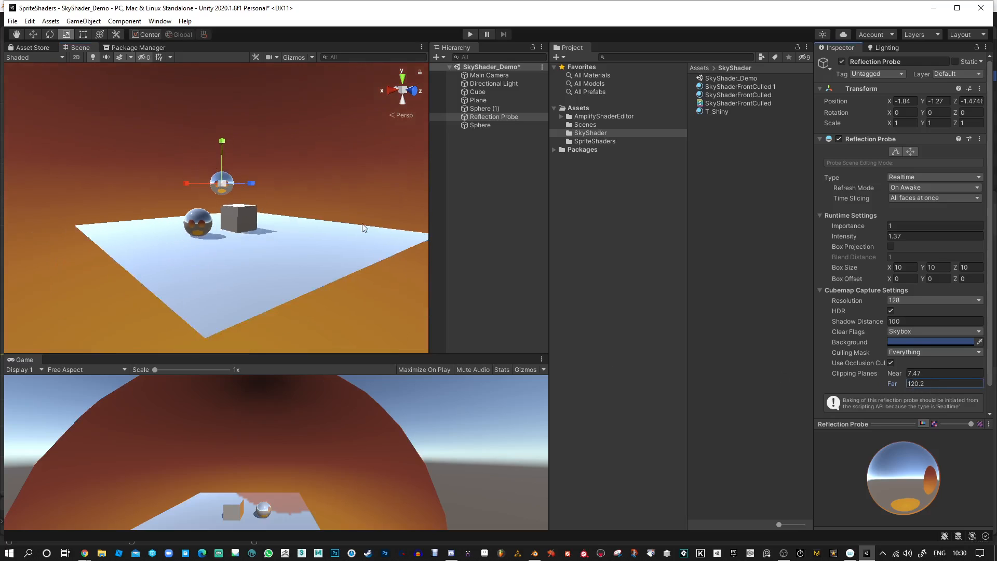
- Scale the sky sphere to 393.922 in X and Z and 58.8205 in Y, and lower it to Y position -17.48
{"action": "left_click", "coordinate": [482, 124]}
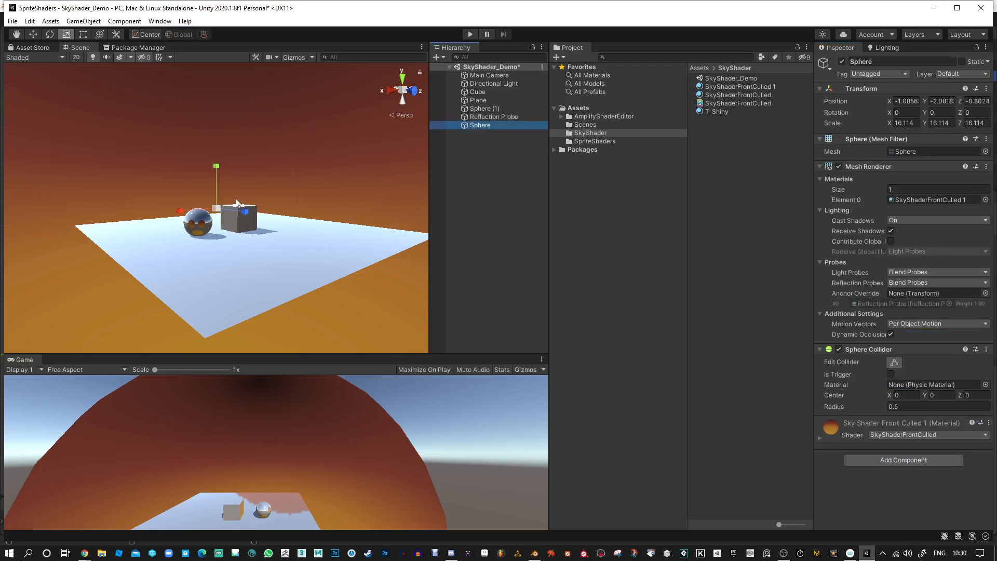
{"action": "left_click_drag", "start_coordinate": [216, 208], "coordinate": [363, 49]}
{"action": "left_click_drag", "start_coordinate": [576, 303], "coordinate": [522, 263]}
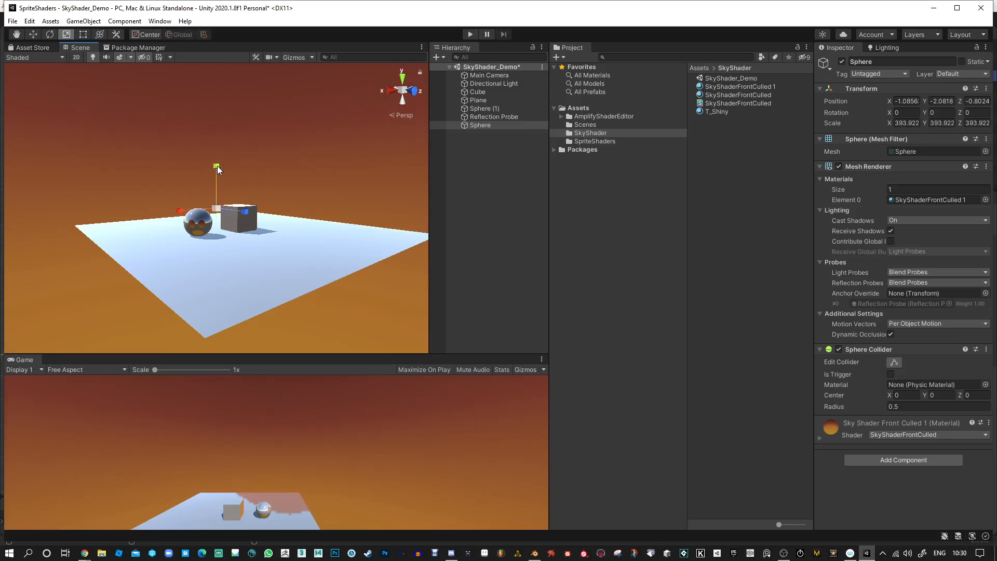
{"action": "left_click_drag", "start_coordinate": [217, 167], "coordinate": [224, 83]}
{"action": "key", "text": "w"}
{"action": "scroll", "coordinate": [353, 208], "scroll_direction": "down", "scroll_amount": 1}
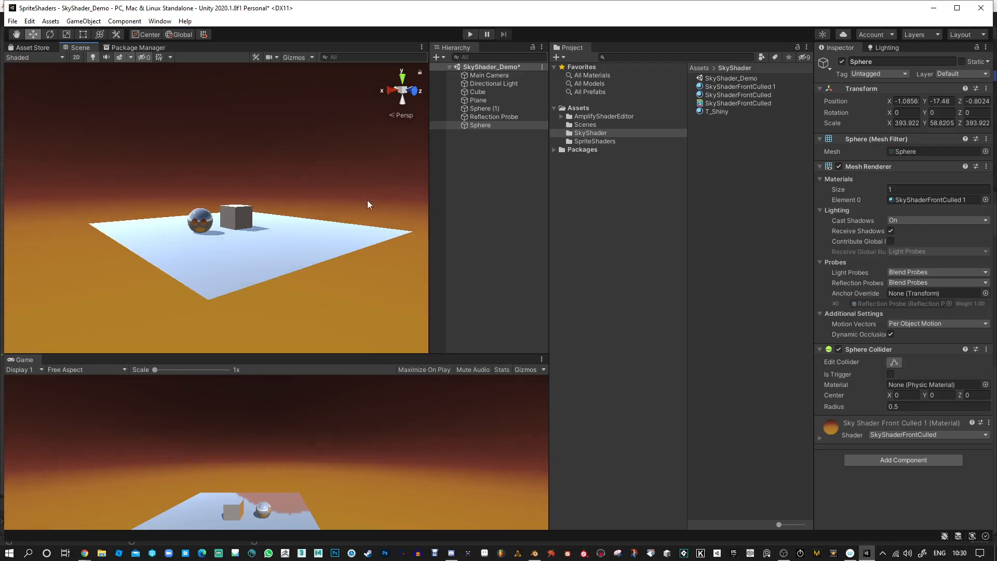
- Disable and re-enable the Reflection Probe component to recapture the enlarged sky sphere
{"action": "left_click", "coordinate": [491, 117]}
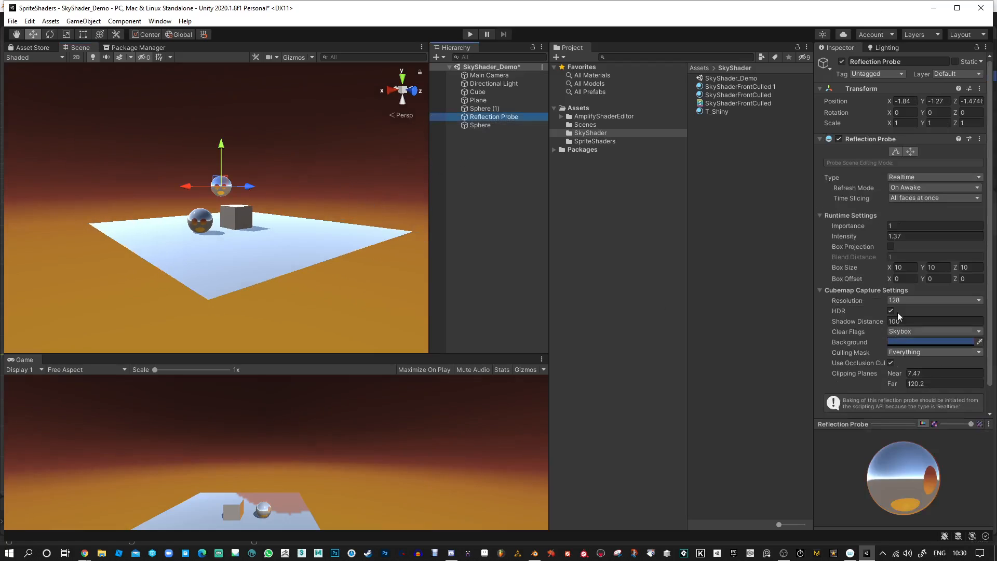
{"action": "left_click", "coordinate": [839, 139]}
{"action": "left_click", "coordinate": [840, 139]}
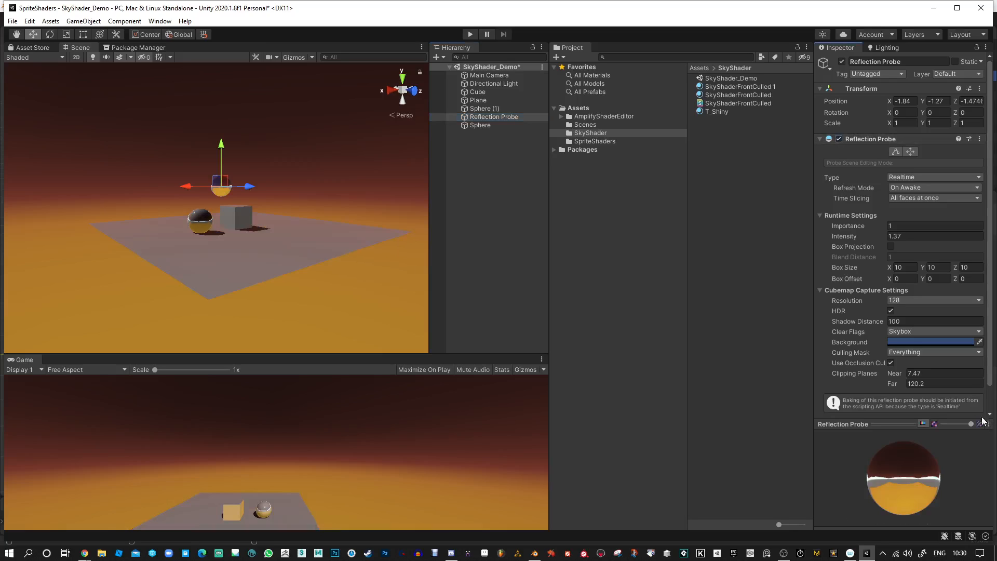
- Set the Reflection Probe's clipping planes to Near 11.8 and Far 208.05
{"action": "mouse_move", "coordinate": [894, 373]}
{"action": "left_mouse_down"}
{"action": "mouse_move", "coordinate": [877, 371]}
{"action": "mouse_move", "coordinate": [899, 373]}
{"action": "left_mouse_up"}
{"action": "left_click", "coordinate": [889, 384]}
{"action": "left_click_drag", "start_coordinate": [841, 388], "coordinate": [306, 404]}
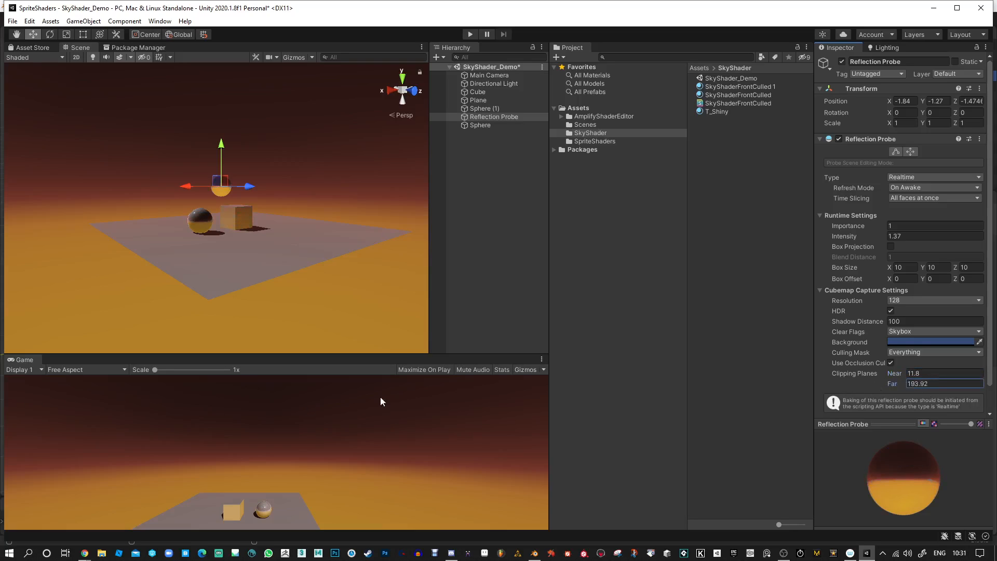
{"action": "left_click_drag", "start_coordinate": [380, 401], "coordinate": [459, 401]}
{"action": "right_click_drag", "start_coordinate": [161, 128], "coordinate": [286, 267], "text": "alt"}
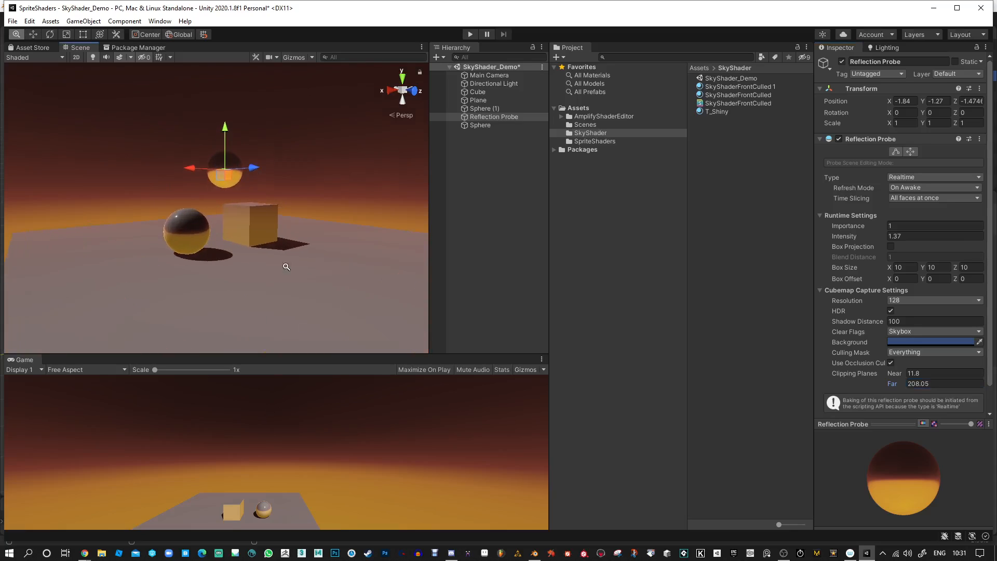
- Refresh the Reflection Probe by disabling and re-enabling its component, and raise its Intensity to 2.7
{"action": "left_click", "coordinate": [838, 139]}
{"action": "left_click", "coordinate": [839, 139]}
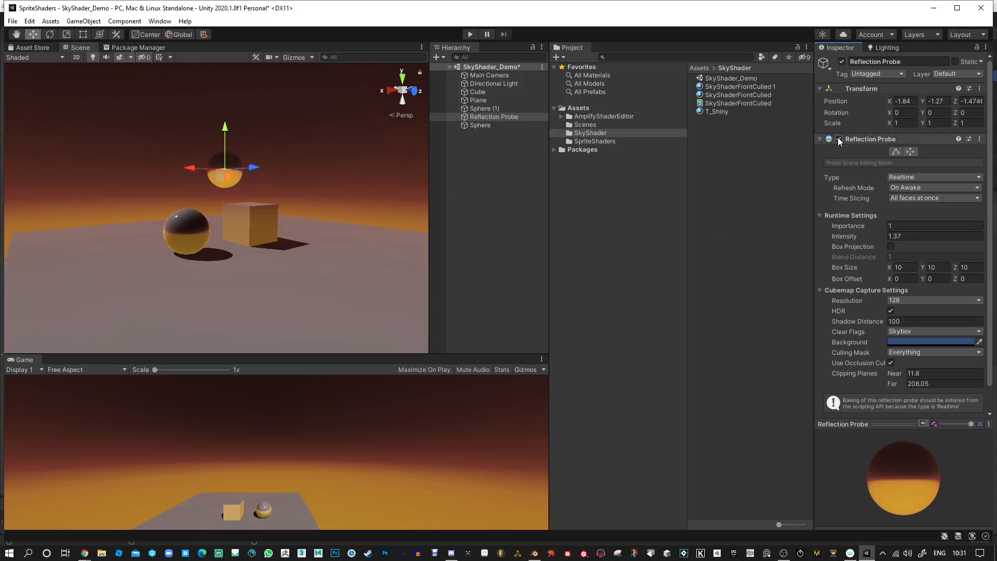
{"action": "left_click_drag", "start_coordinate": [404, 171], "coordinate": [277, 171], "text": "alt"}
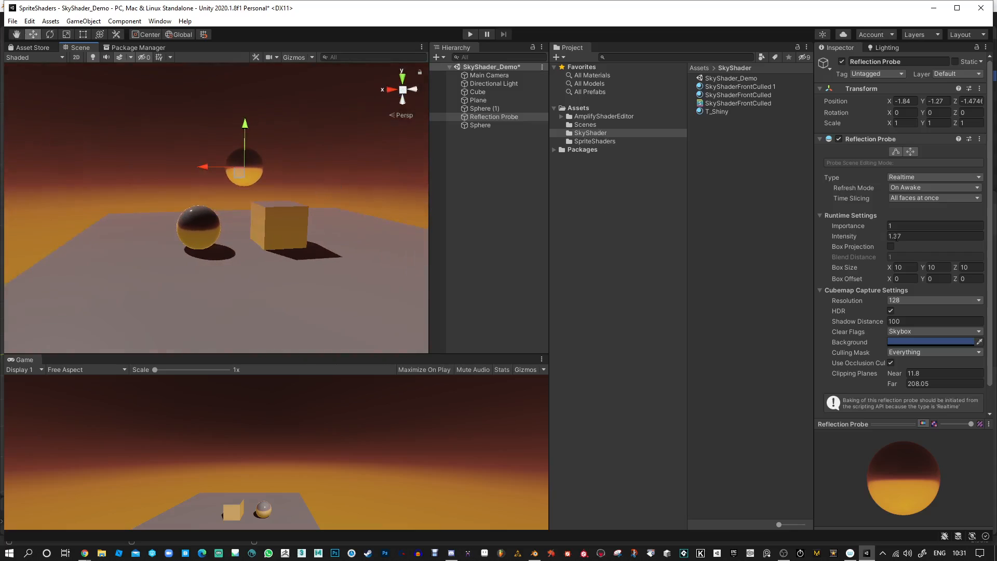
{"action": "left_click_drag", "start_coordinate": [871, 239], "coordinate": [864, 235]}
{"action": "left_click_drag", "start_coordinate": [393, 237], "coordinate": [510, 188], "text": "alt"}
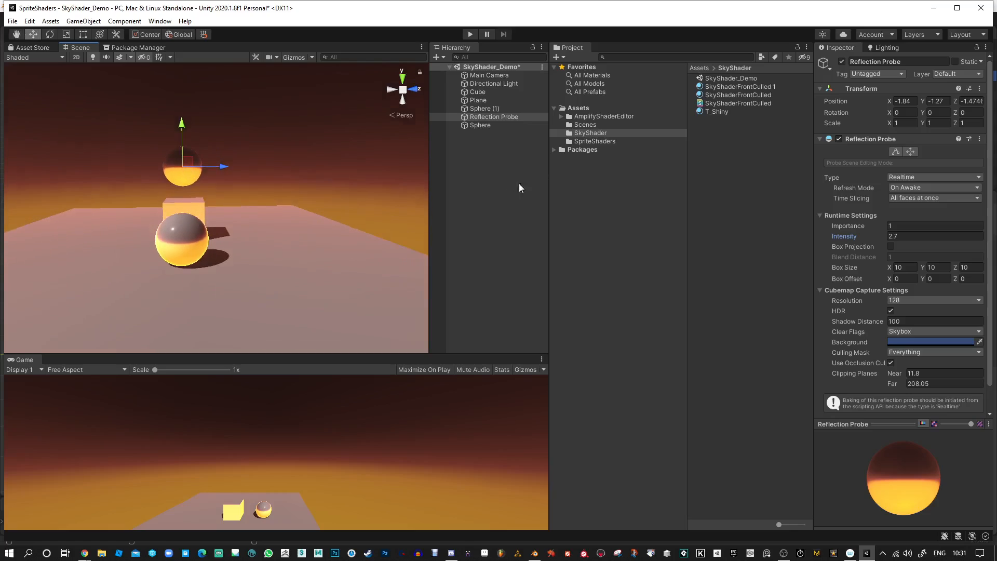
- Swap the sky sphere back and forth between the SkyShaderFrontCulled and SkyShaderFrontCulled 1 materials, leaving SkyShaderFrontCulled applied
{"action": "left_click_drag", "start_coordinate": [731, 95], "coordinate": [312, 101]}
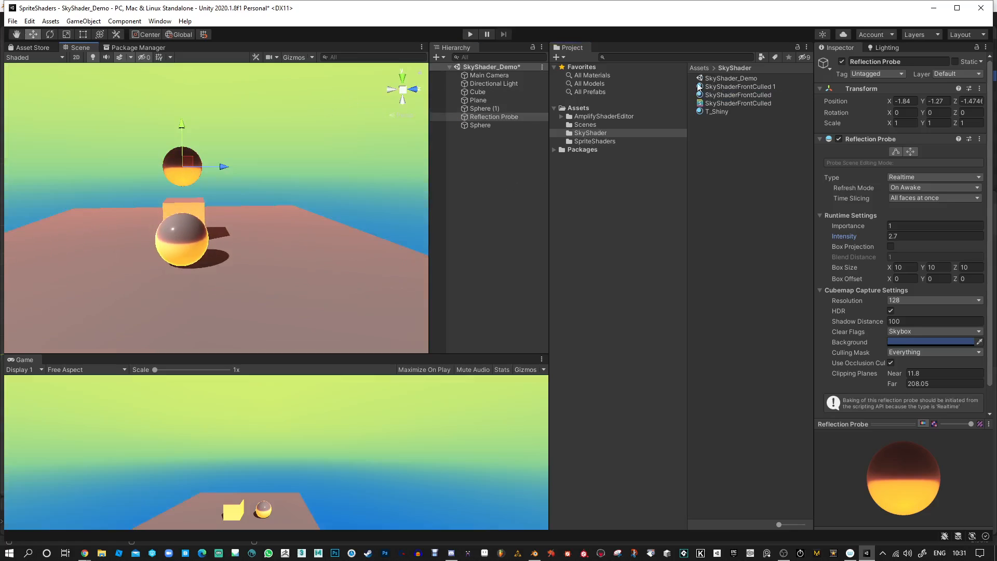
{"action": "left_click_drag", "start_coordinate": [726, 88], "coordinate": [327, 114]}
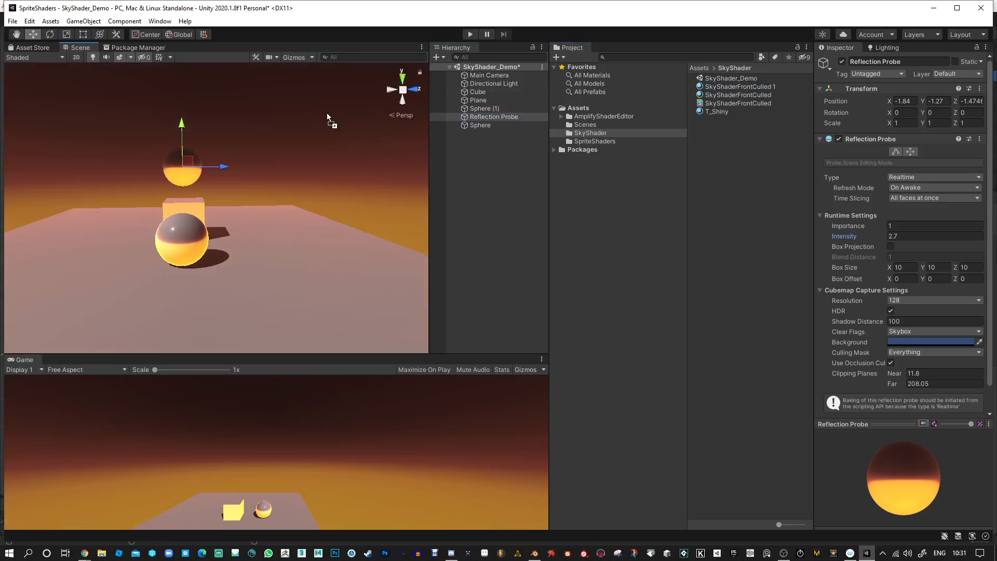
{"action": "left_click_drag", "start_coordinate": [759, 95], "coordinate": [372, 127]}
{"action": "left_click_drag", "start_coordinate": [746, 92], "coordinate": [322, 137]}
- Set the MidAdjust of the SkyShaderFrontCulled 1 material to 0.14
{"action": "left_click", "coordinate": [740, 95]}
{"action": "left_click", "coordinate": [751, 86]}
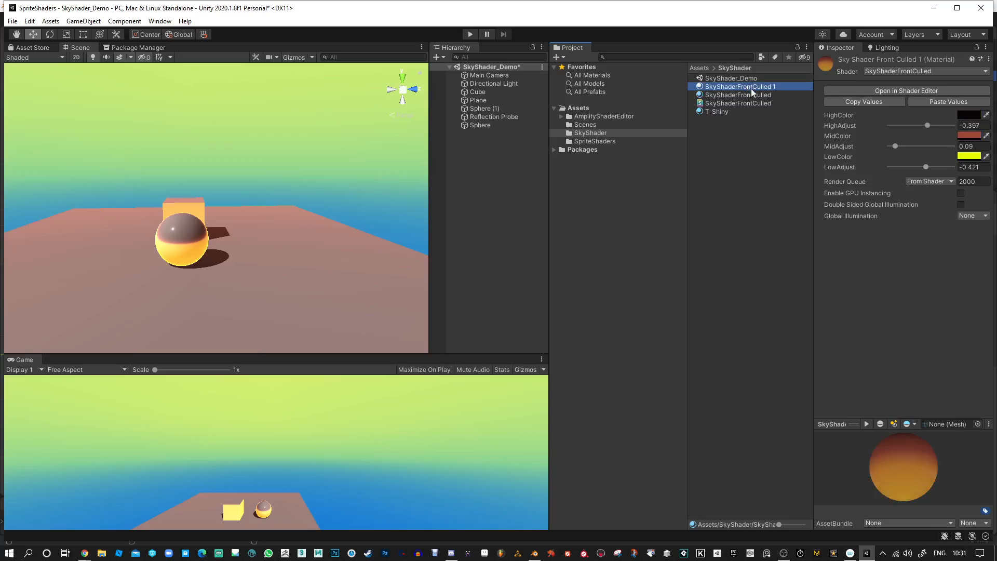
{"action": "left_click_drag", "start_coordinate": [893, 147], "coordinate": [899, 147]}
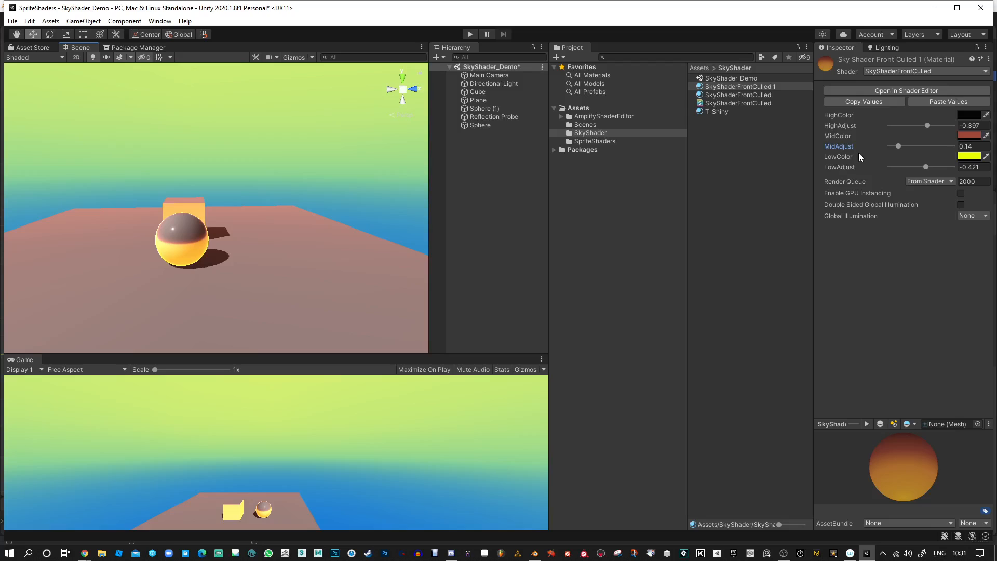
- On the SkyShaderFrontCulled material, set MidAdjust to 0.273 and HighAdjust to -0.215, try LowAdjust at -0.472, and settle on -0.381
{"action": "left_click", "coordinate": [758, 94]}
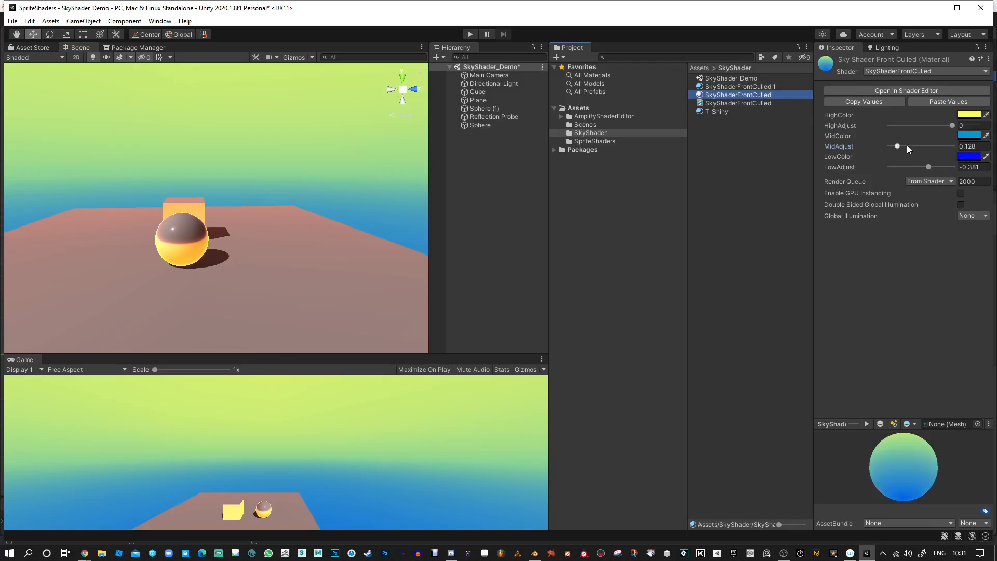
{"action": "left_click_drag", "start_coordinate": [907, 147], "coordinate": [939, 127]}
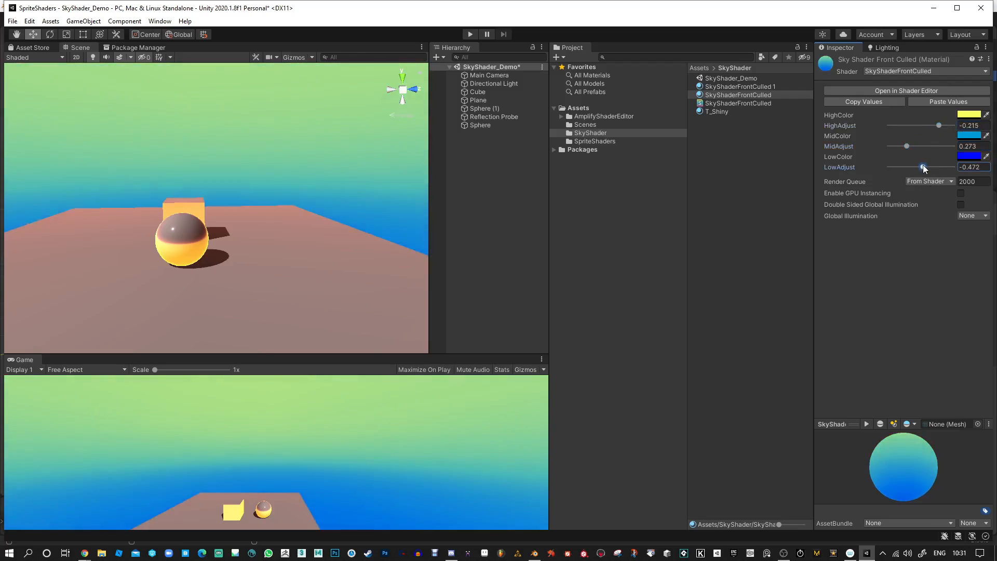
{"action": "left_click_drag", "start_coordinate": [307, 229], "coordinate": [185, 206], "text": "alt"}
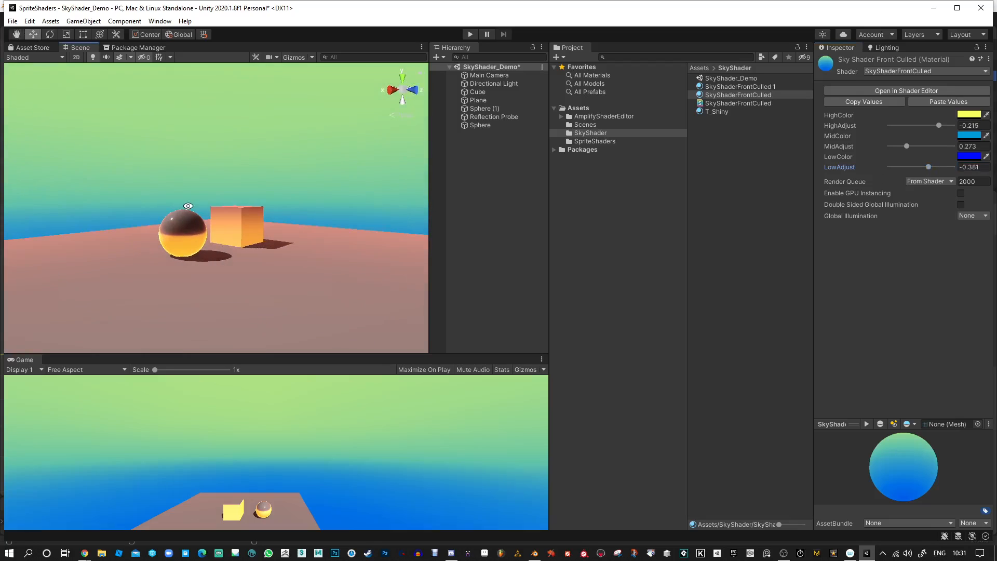